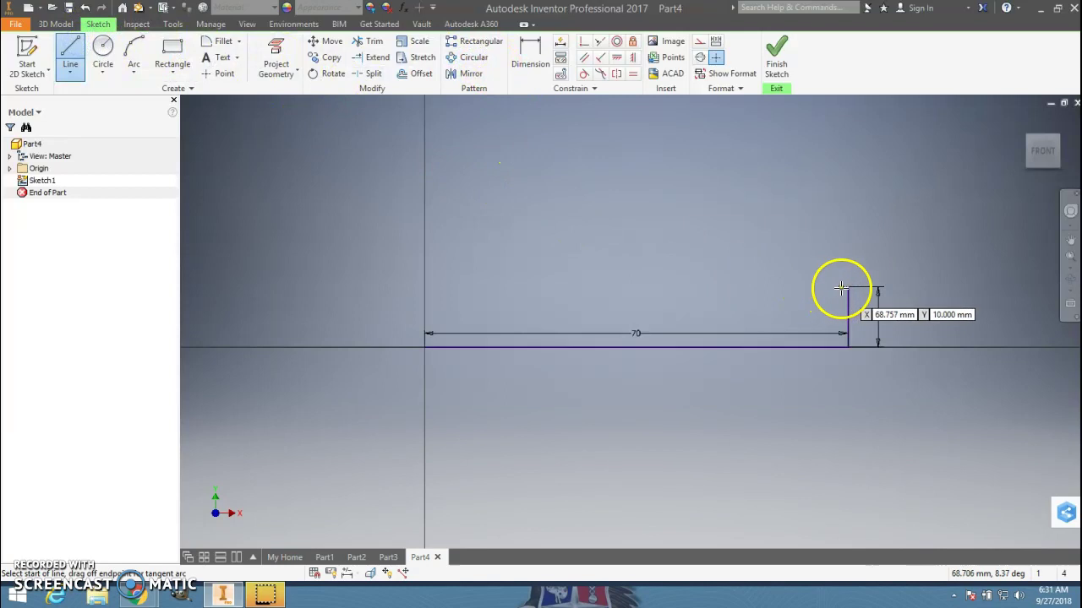
Step: From the top of the 10 mm edge, draw a 15 mm line horizontally inward and a 16 mm line vertically up
click(847, 288)
text(15)
key(Return)
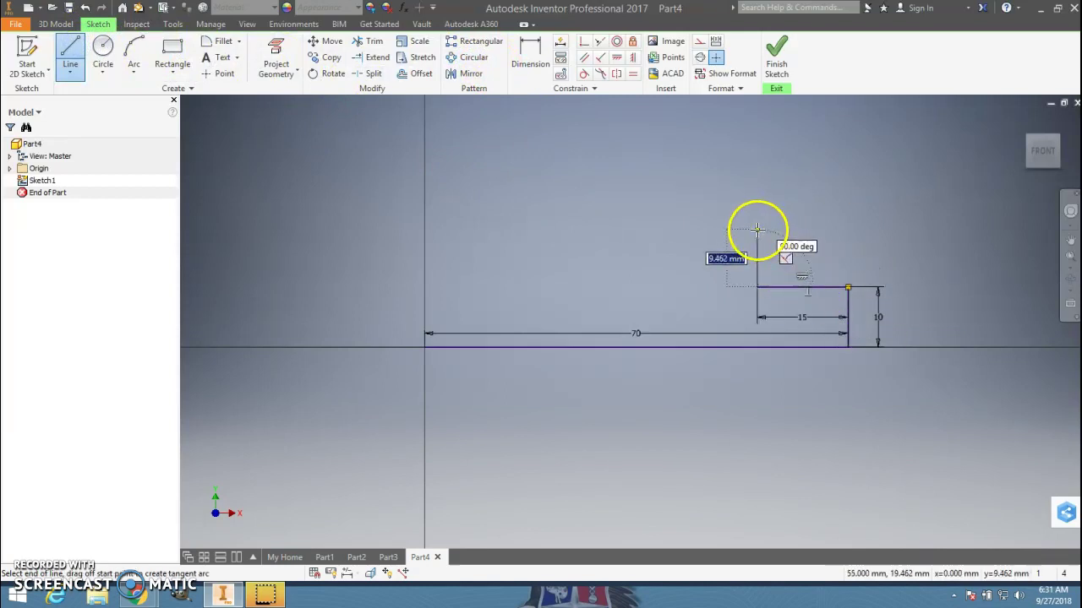
text(16)
key(Return)
Step: Join the top of the 16 mm line to the top of the 10 mm edge with a sloped line, and delete the two helper lines
drag(760, 224, 846, 287)
key(Escape)
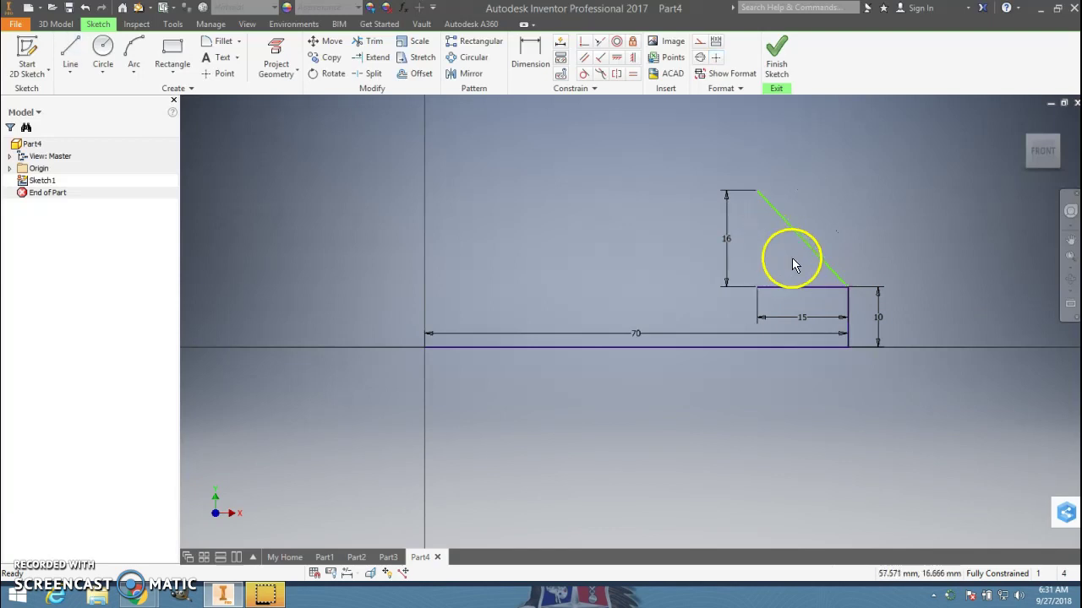
click(804, 287)
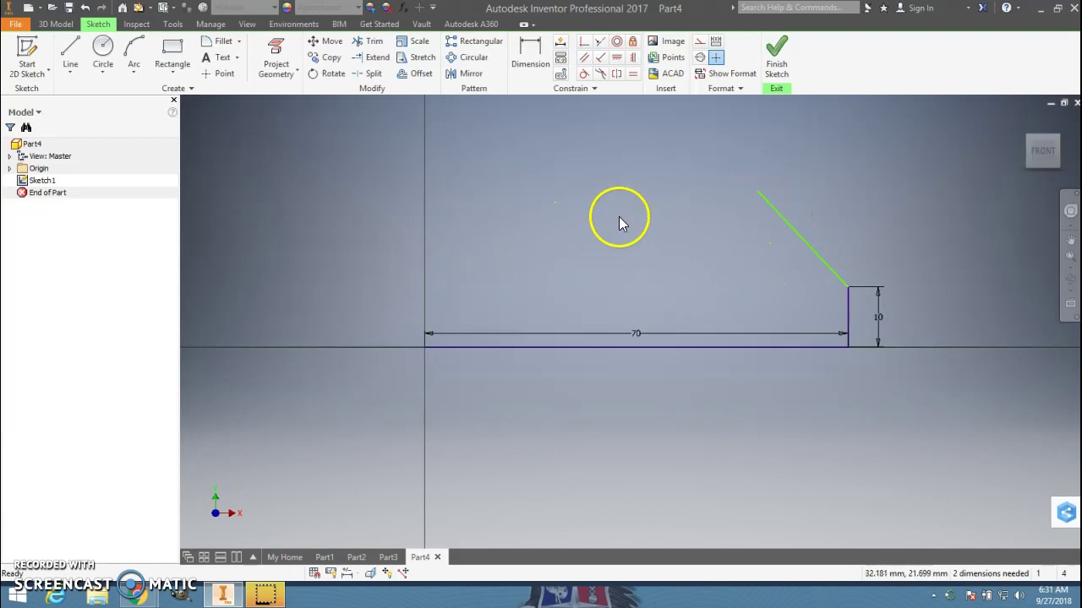
Step: Check the reference drawing and draw a 34 mm vertical line up from the upper end of the sloped line
key(alt+Tab)
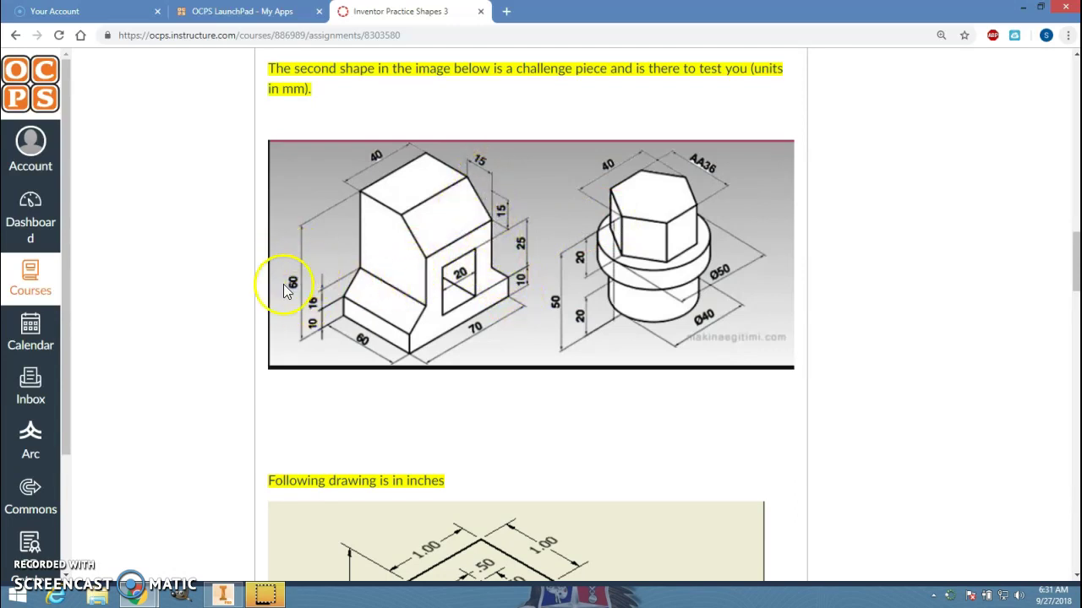
key(alt+Tab)
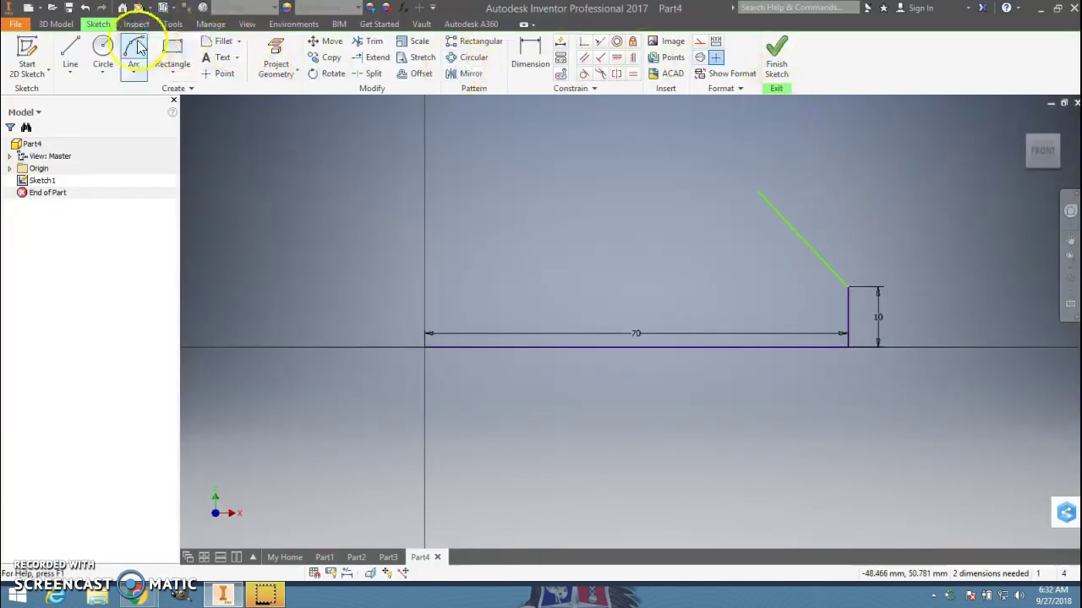
click(71, 52)
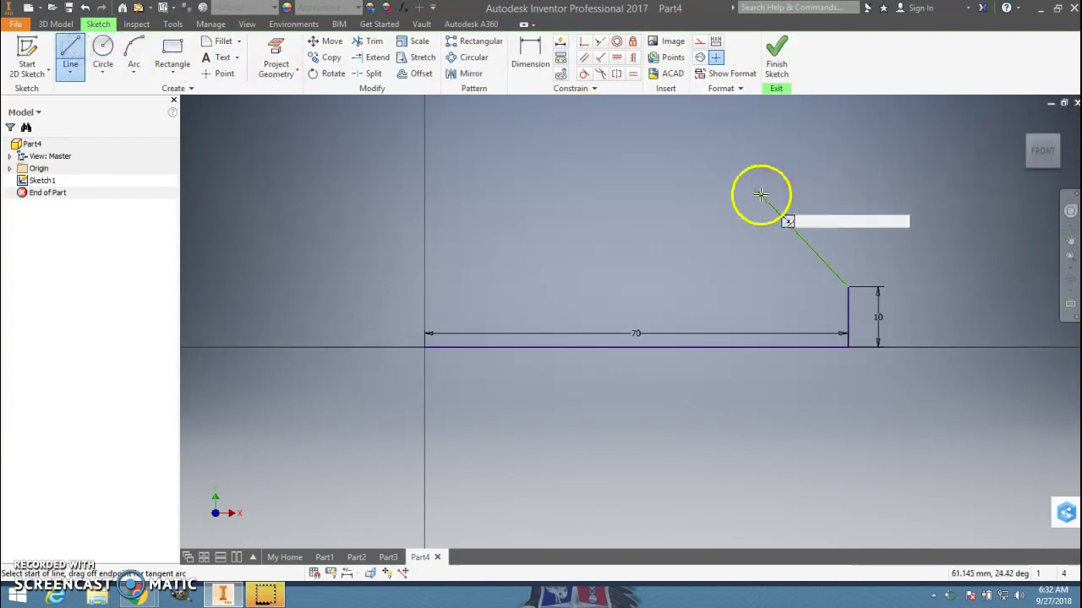
middle_drag(780, 195, 717, 380)
click(700, 365)
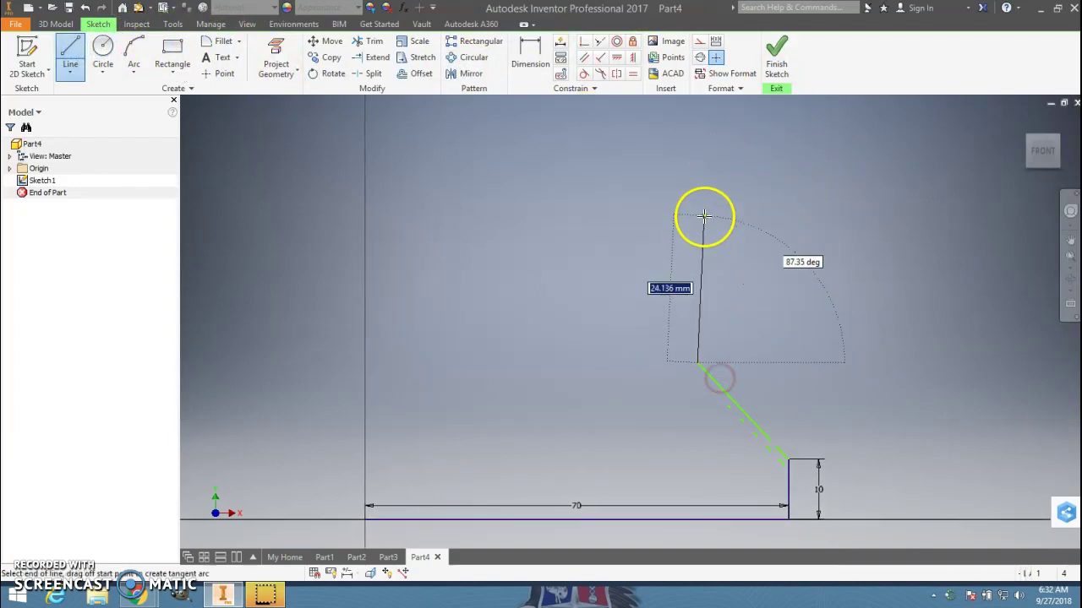
key(alt+Tab)
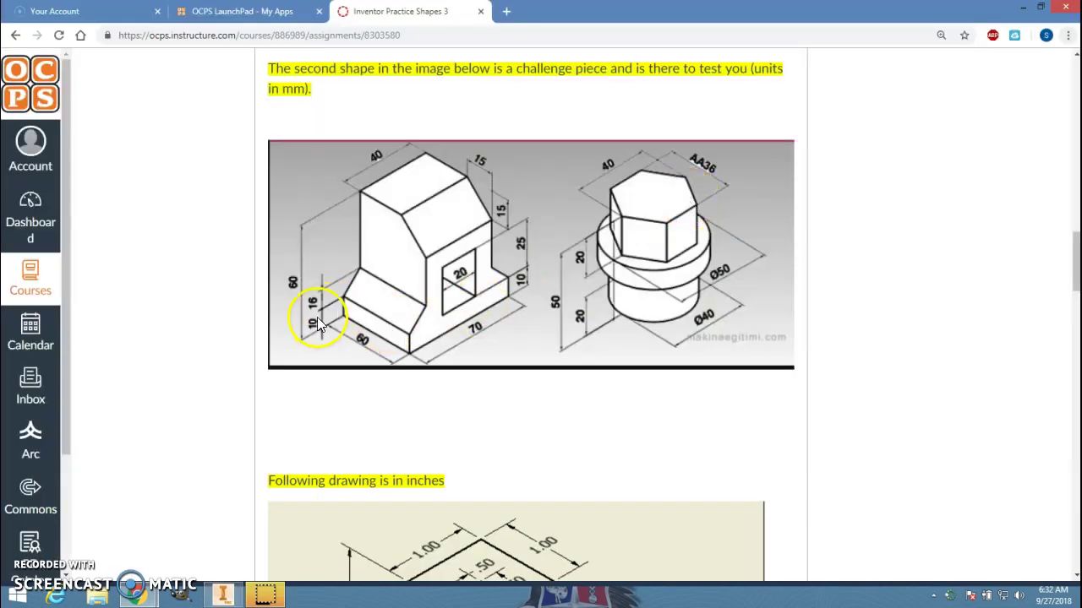
key(alt+Tab)
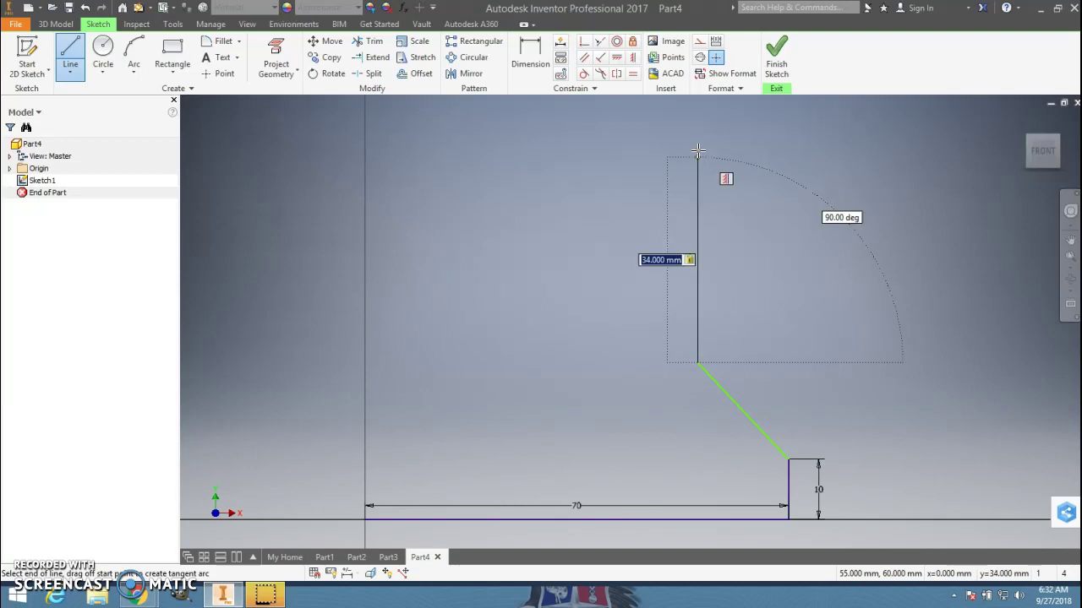
click(697, 151)
Step: Check the reference drawing's top width and draw a 40 mm horizontal line inward from the top of the 34 mm line
key(alt+Tab)
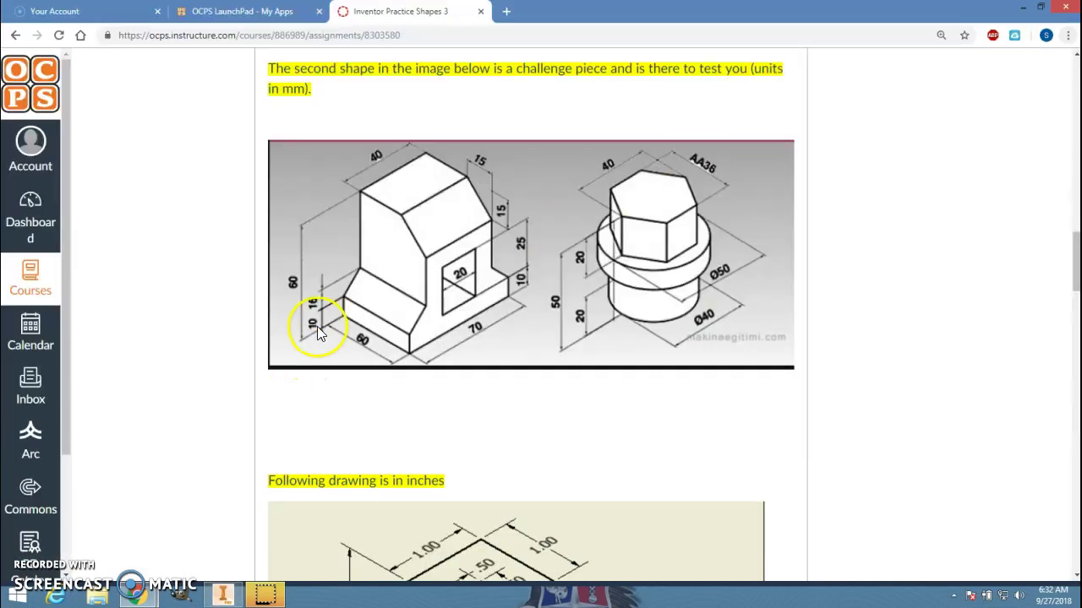
key(alt+Tab)
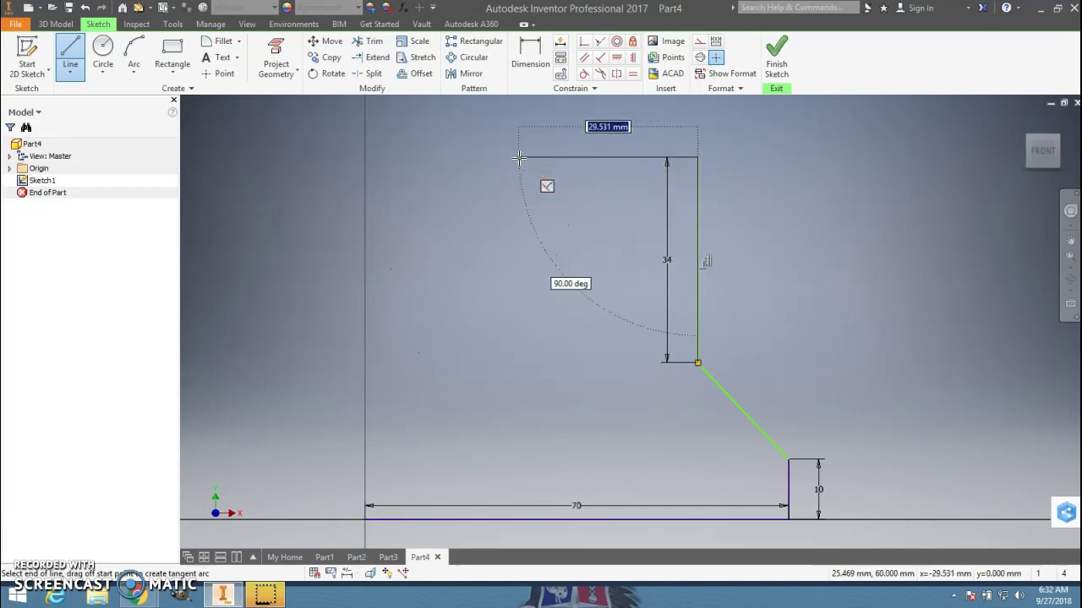
key(Return)
Step: Close the profile with a matching 34 mm vertical line, a sloped line and a 10 mm vertical line to the origin, and finish the sketch
key(alt+Tab)
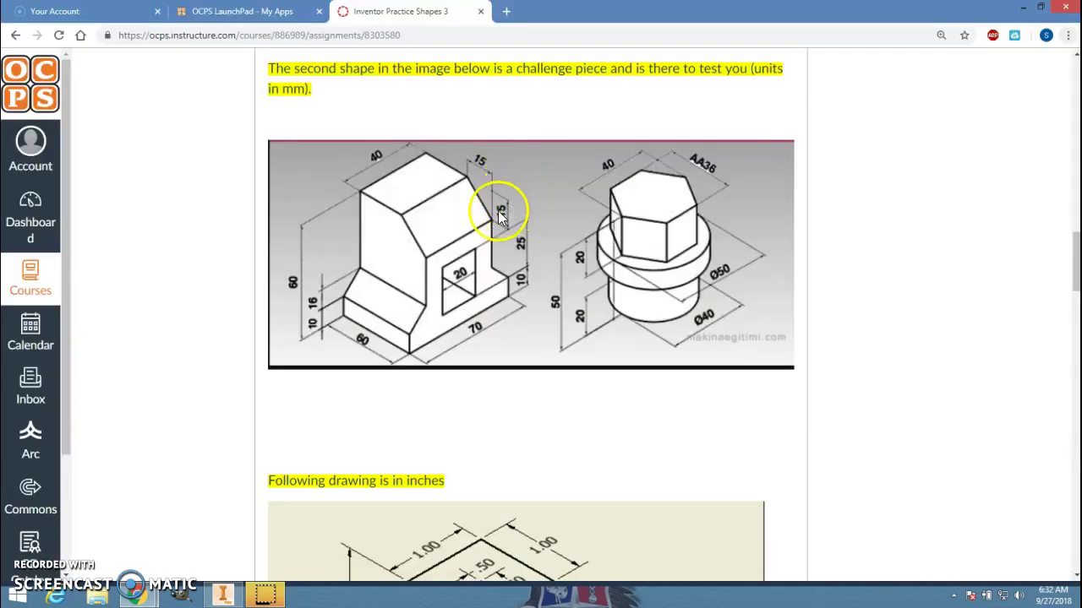
key(alt+Tab)
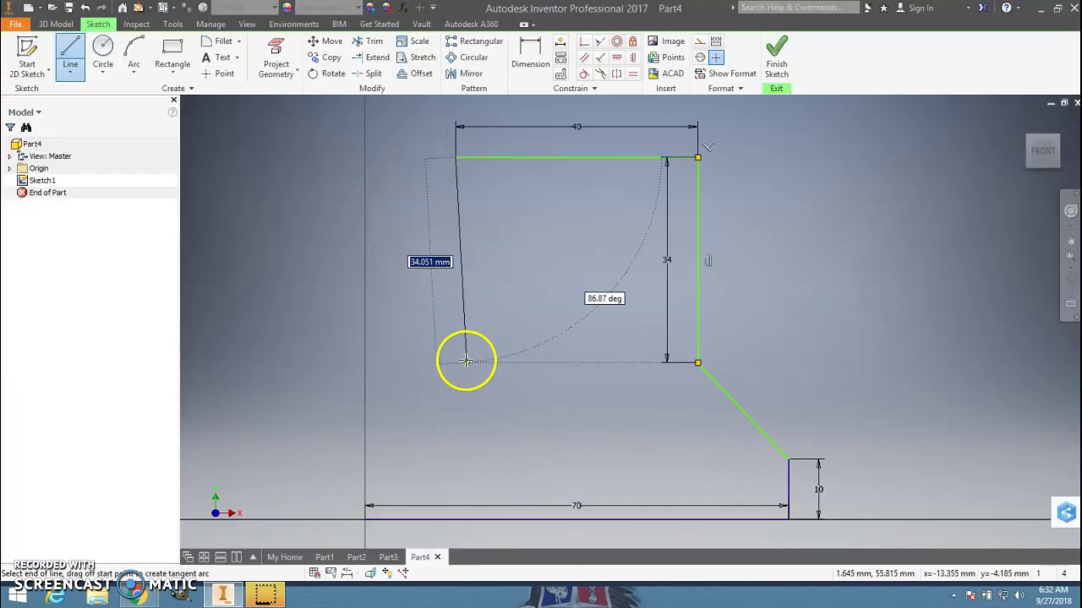
click(453, 362)
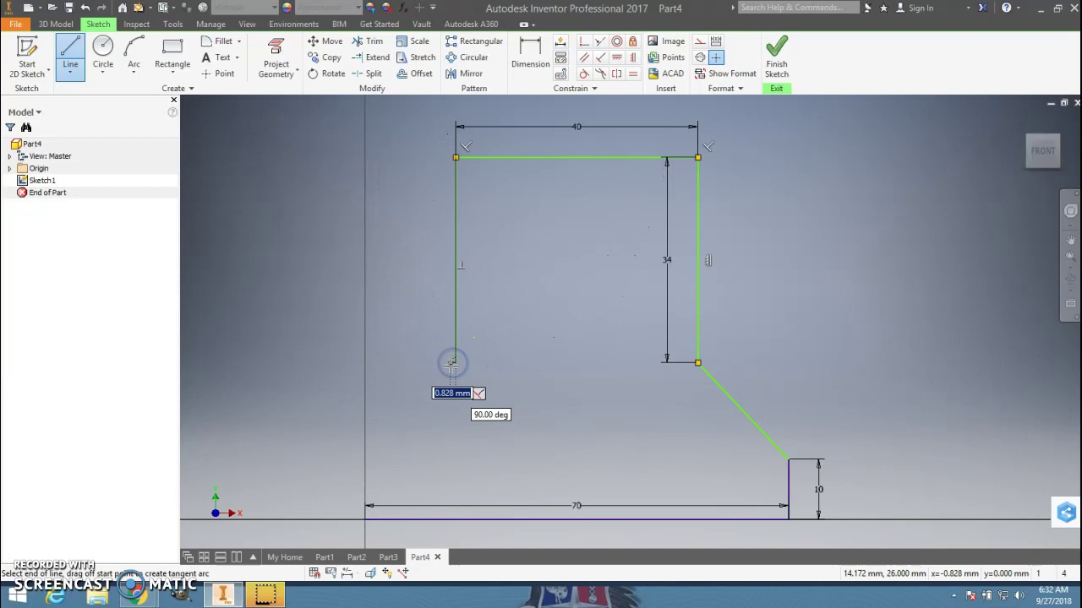
click(364, 459)
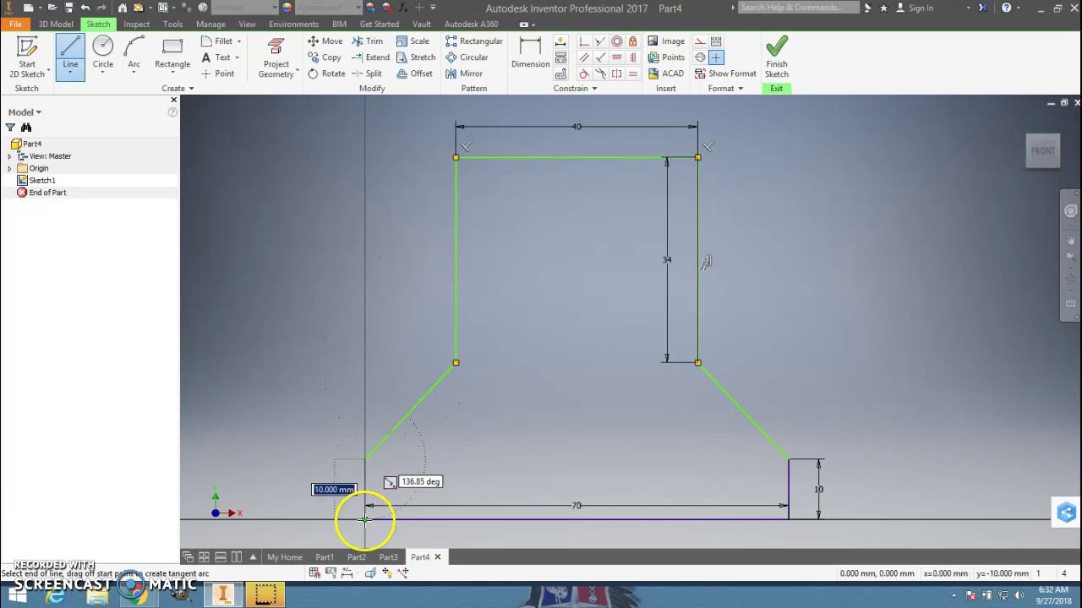
click(364, 519)
click(765, 66)
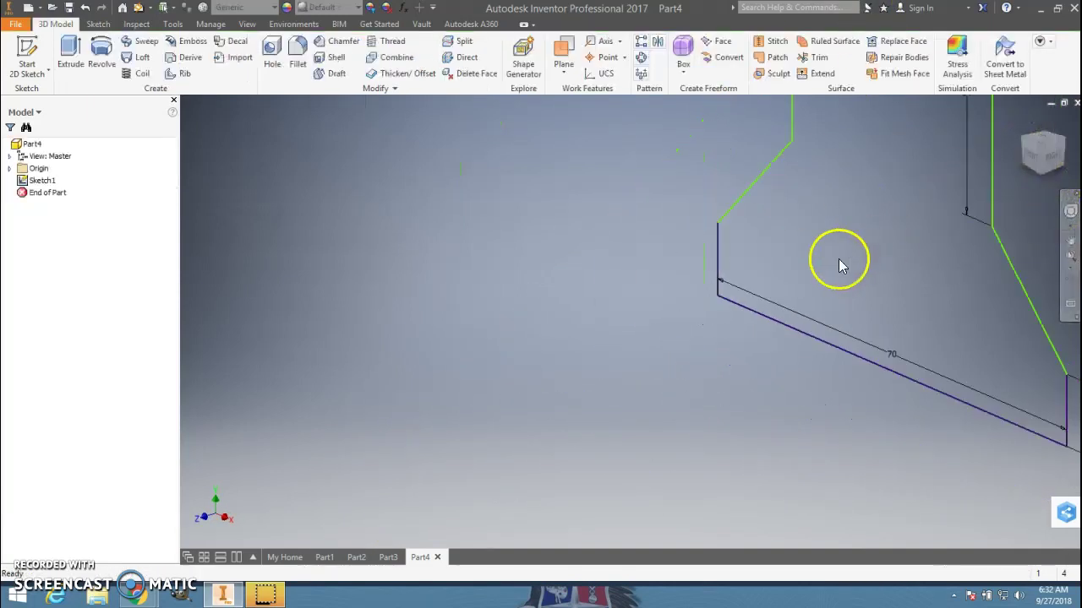
Step: Extrude the closed profile by a distance of 60 mm, the depth given in the reference drawing
middle_drag(813, 285, 490, 423)
click(72, 64)
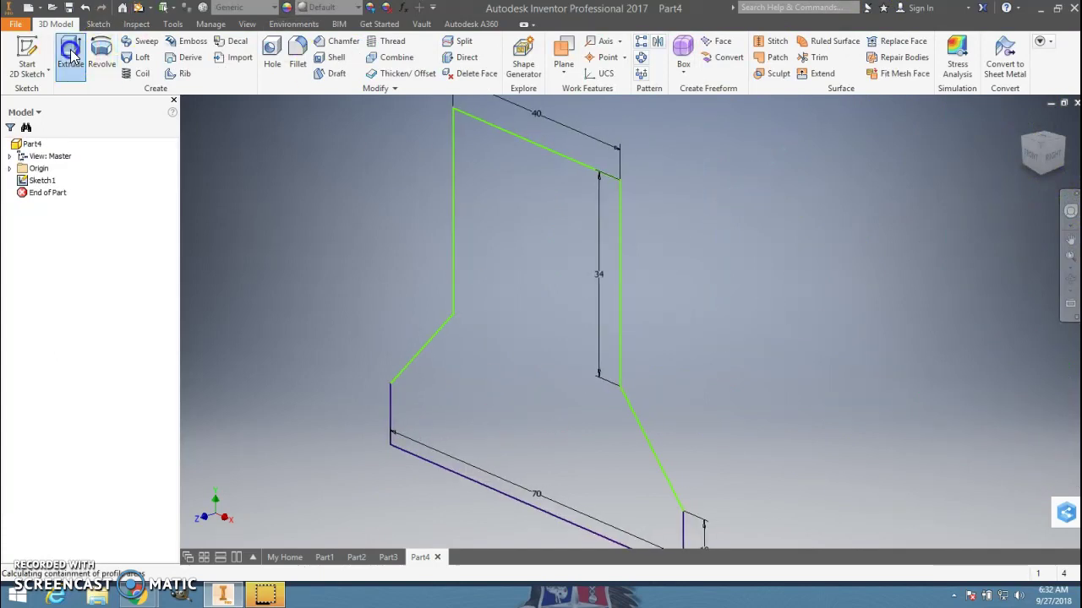
key(alt+Tab)
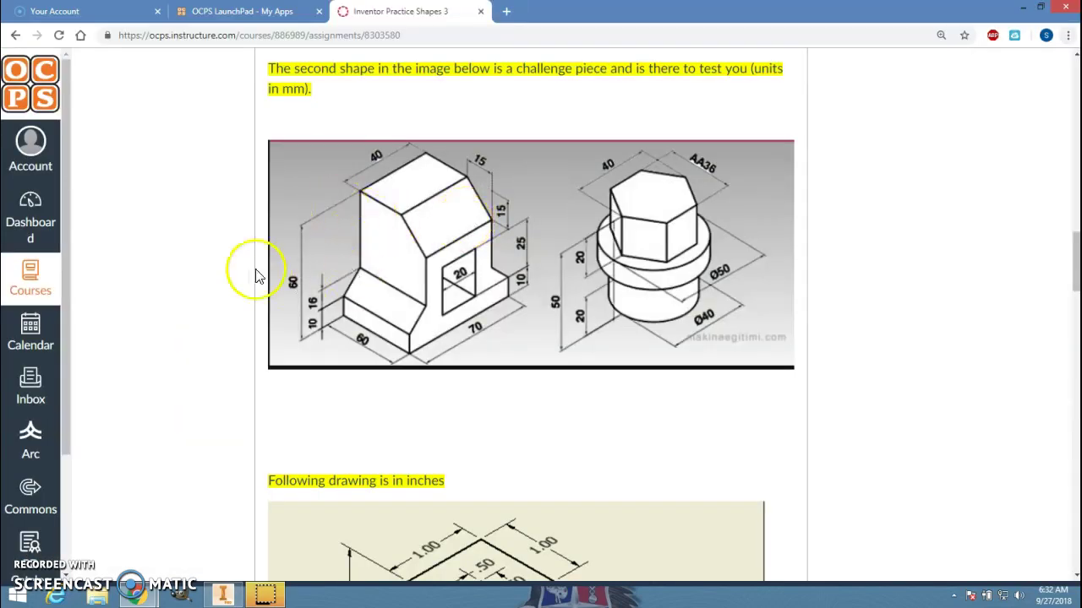
key(alt+Tab)
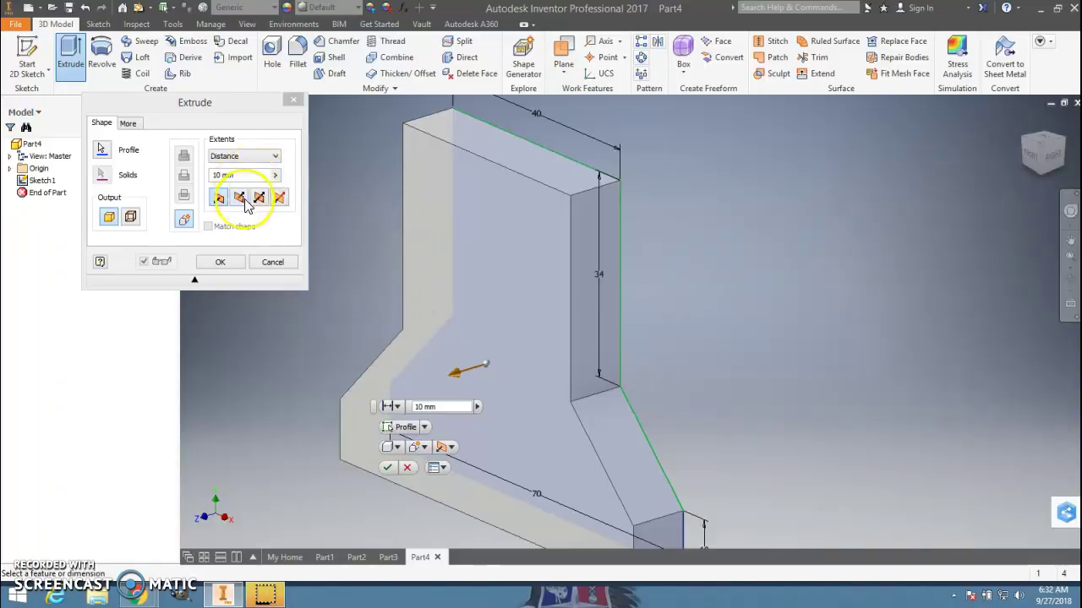
click(453, 405)
text(60)
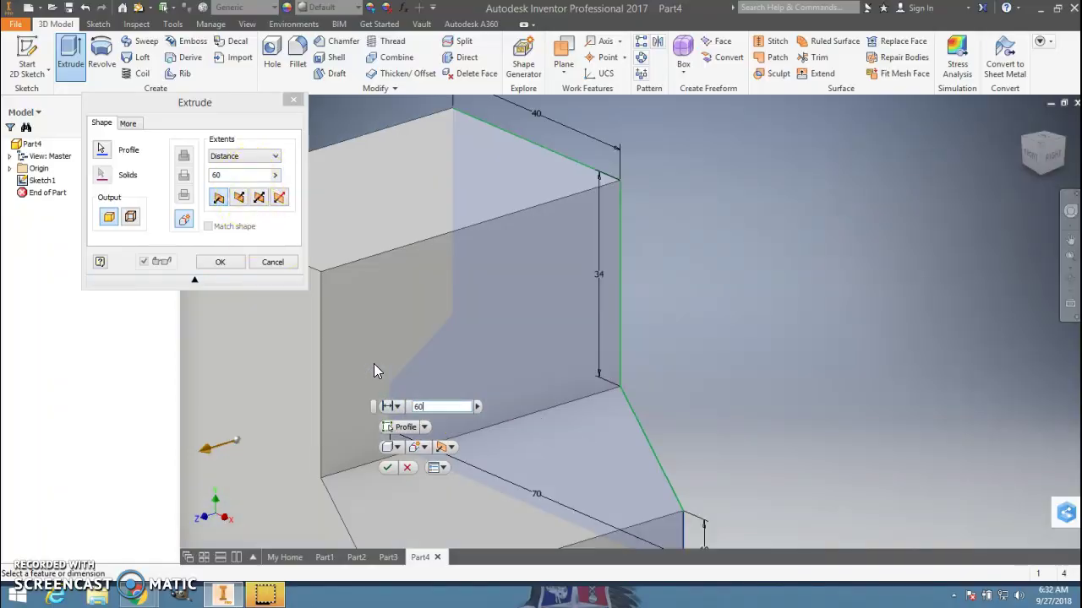
key(Return)
Step: Orient the block isometrically with its left, top and front sides showing, and set this view as Home with Fixed Distance
drag(1048, 148, 632, 323)
click(1060, 160)
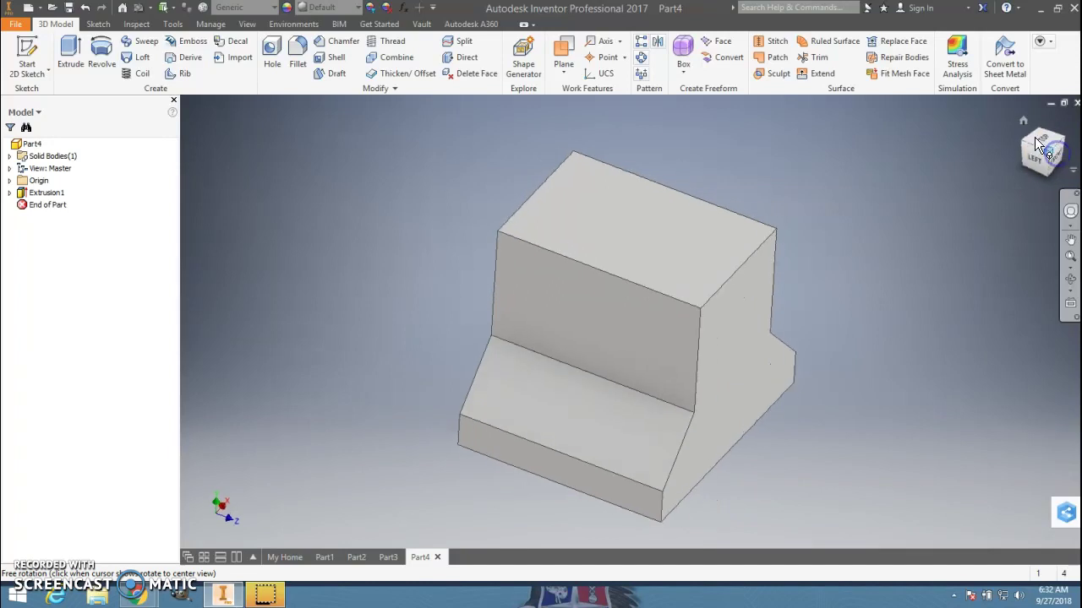
right_click(1041, 140)
mouse_move(994, 221)
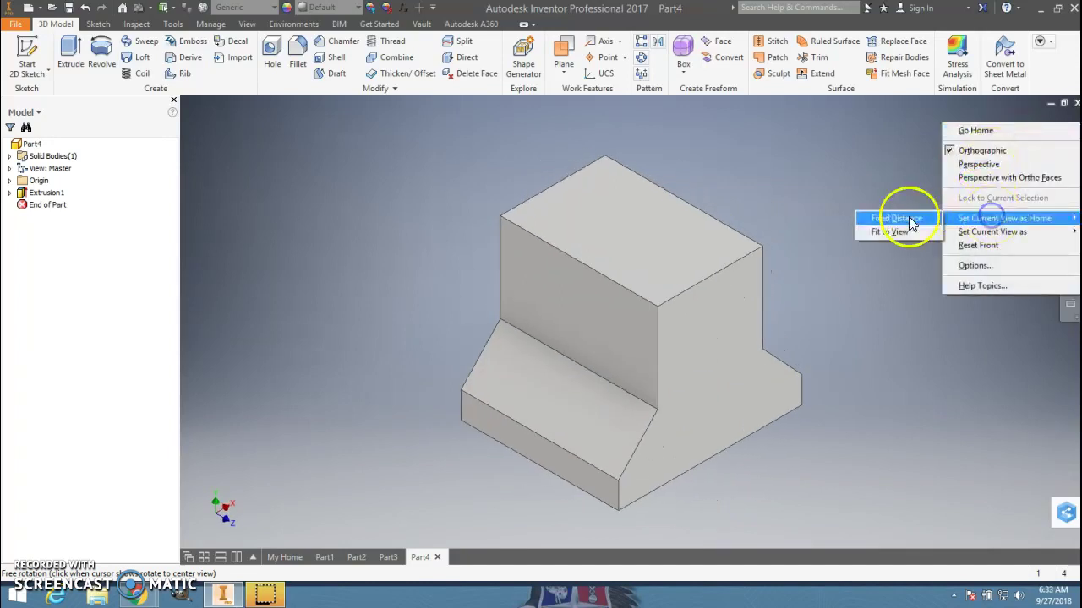
click(904, 218)
Step: Compare the block with the reference drawing and start a 2D sketch on its upright left face above the slope
key(alt+Tab)
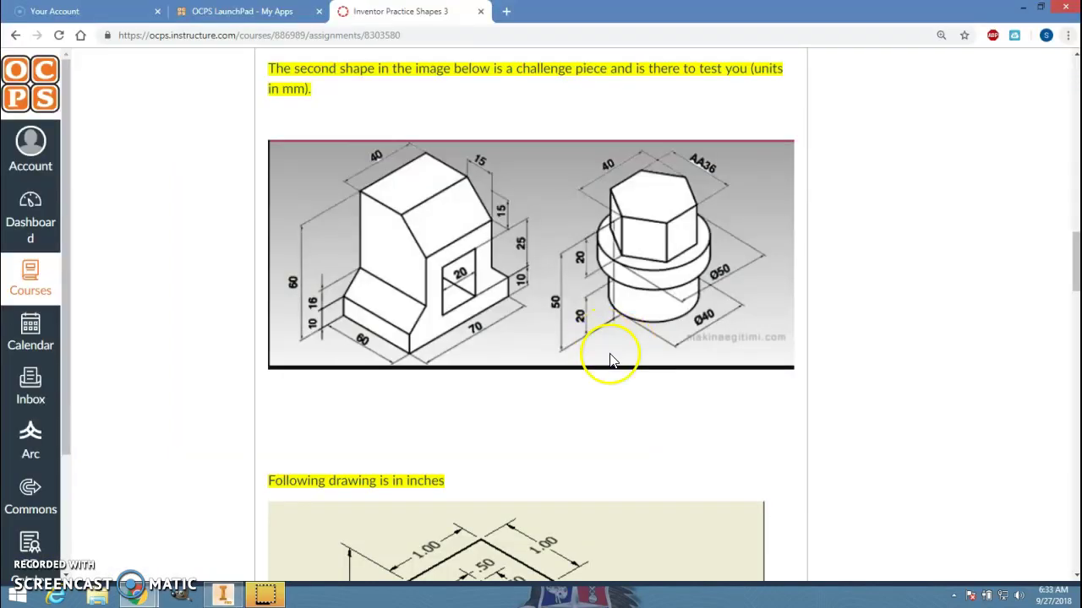
key(alt+Tab)
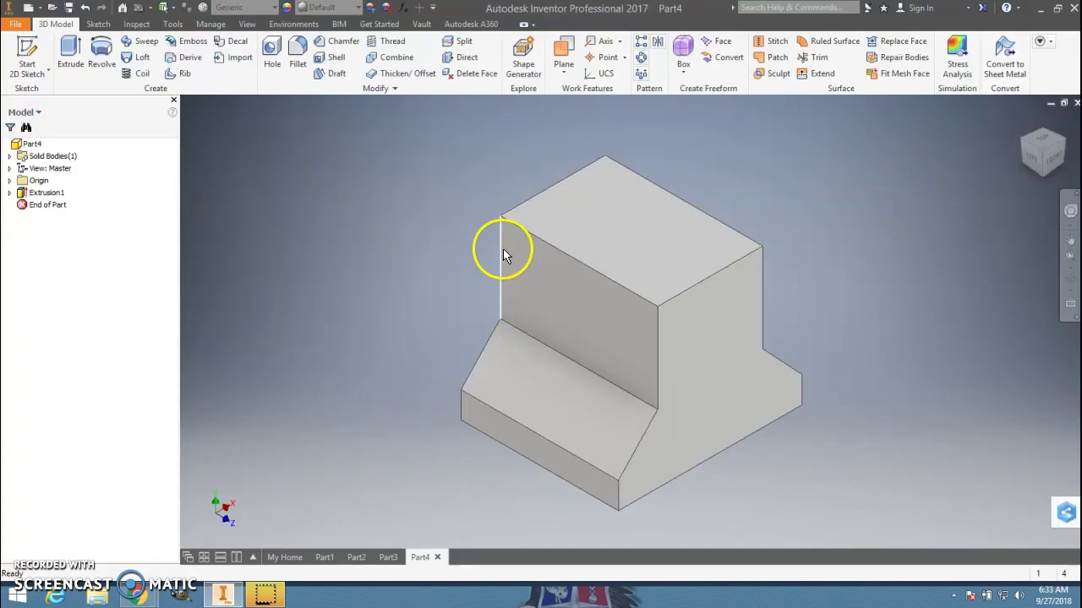
key(alt+Tab)
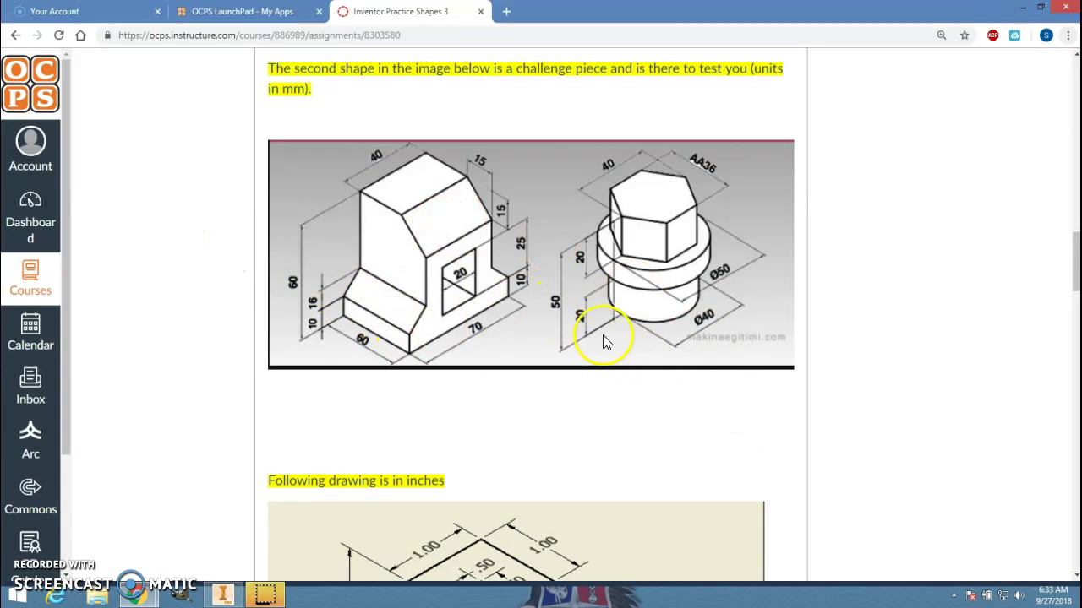
key(alt+Tab)
key(alt+Tab)
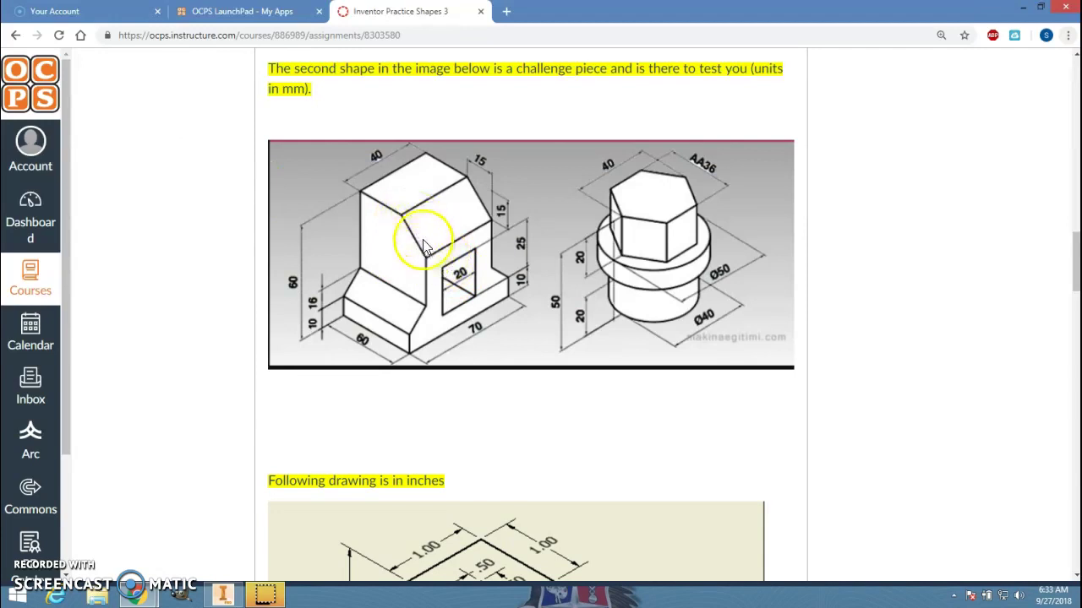
key(alt+Tab)
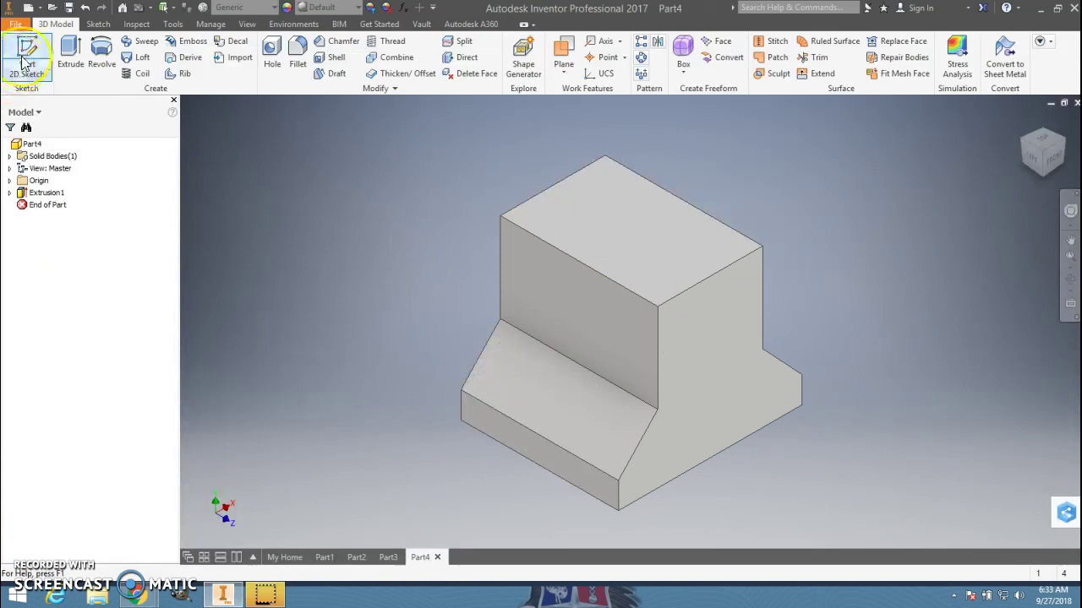
click(625, 304)
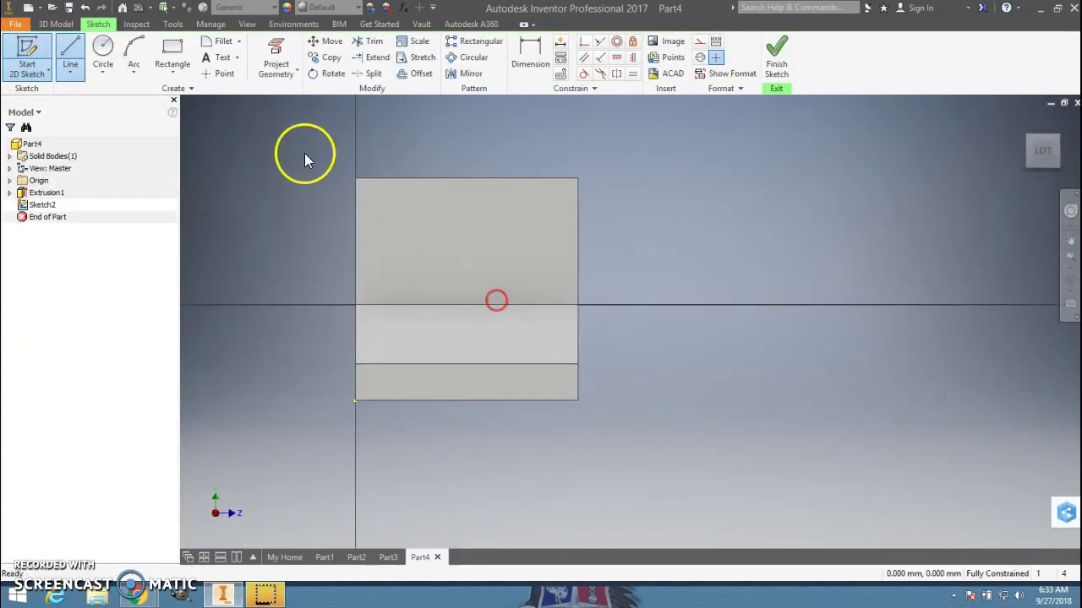
Step: Draw a diagonal line across the face's upper front corner, about 24 mm wide and 18 mm high, from top edge to front edge
click(70, 52)
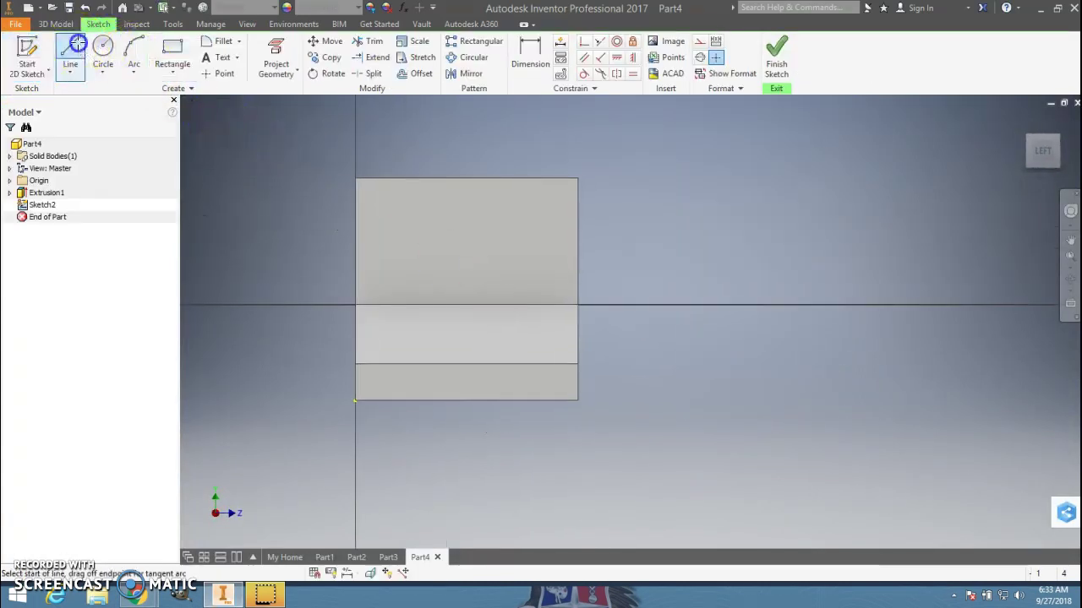
click(489, 179)
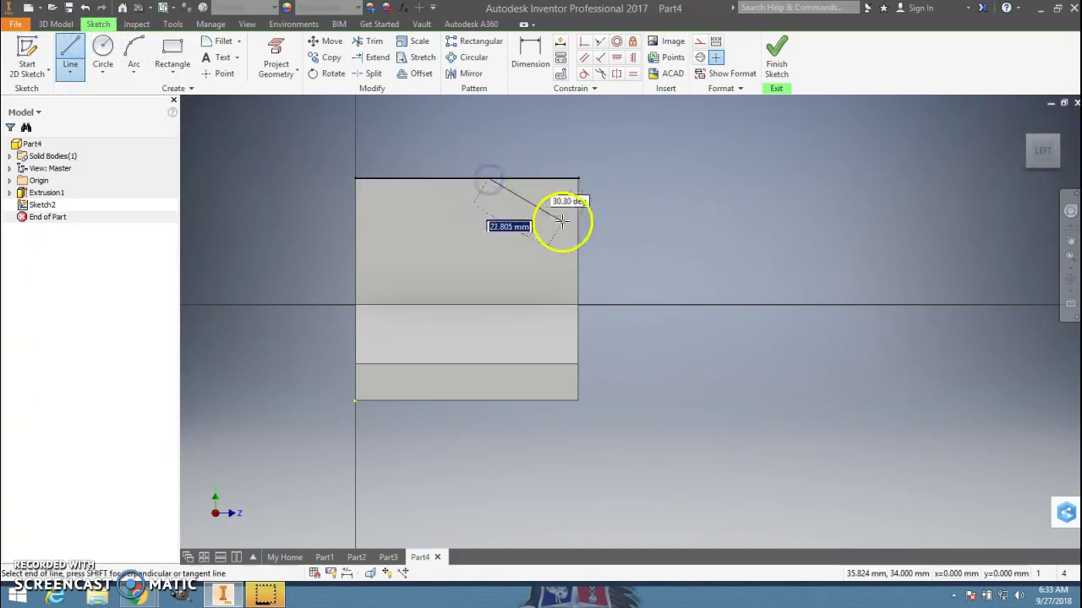
click(577, 245)
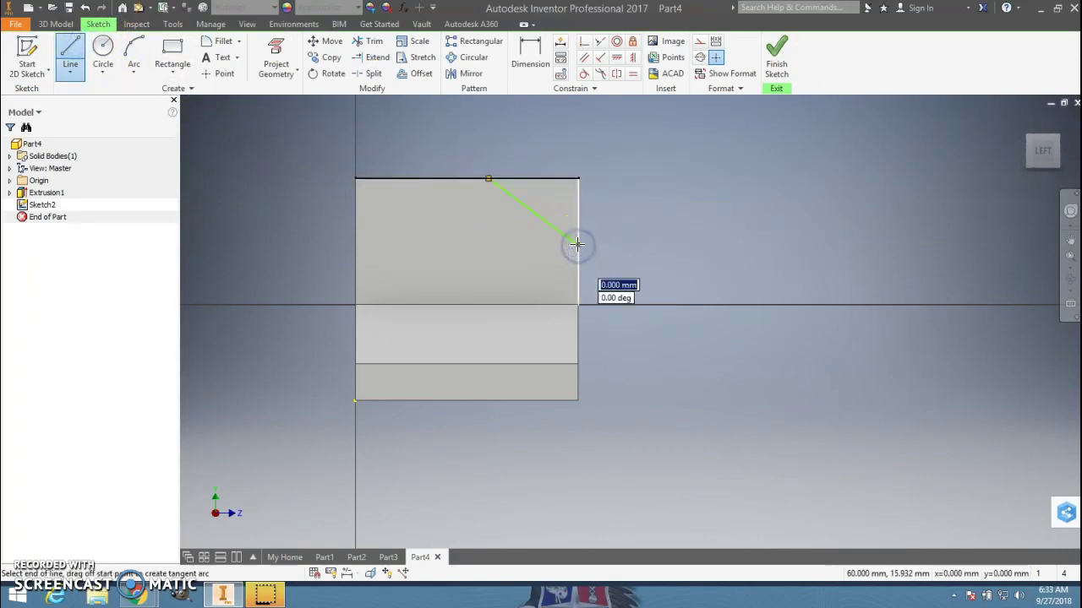
click(577, 245)
Step: Check the reference drawing and dimension the diagonal's top end 45 mm from the face's back edge, calculated from 60 minus 15
click(536, 53)
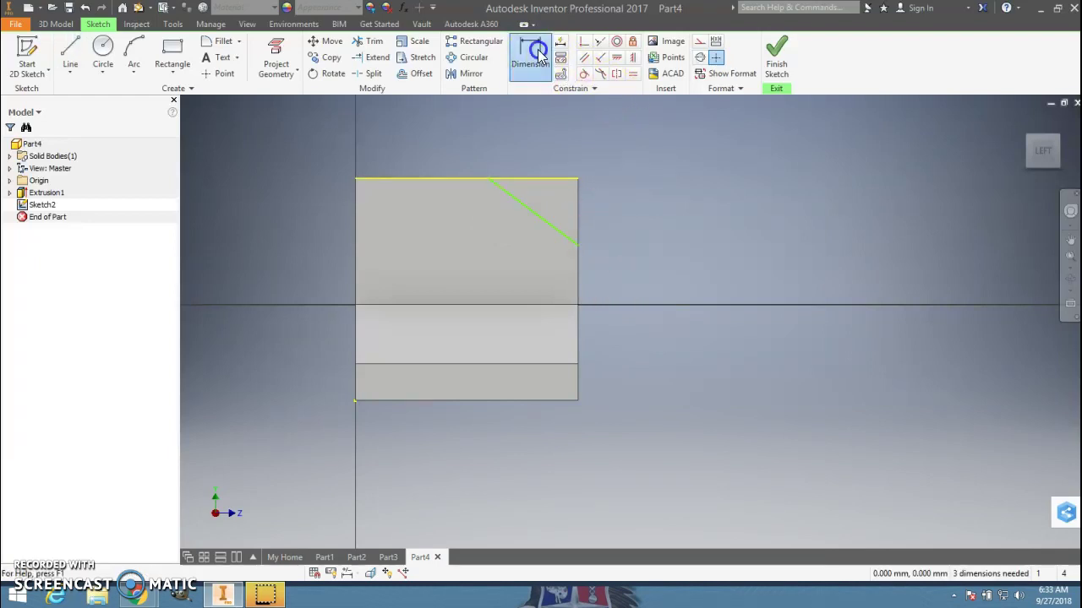
click(682, 194)
click(541, 194)
click(479, 185)
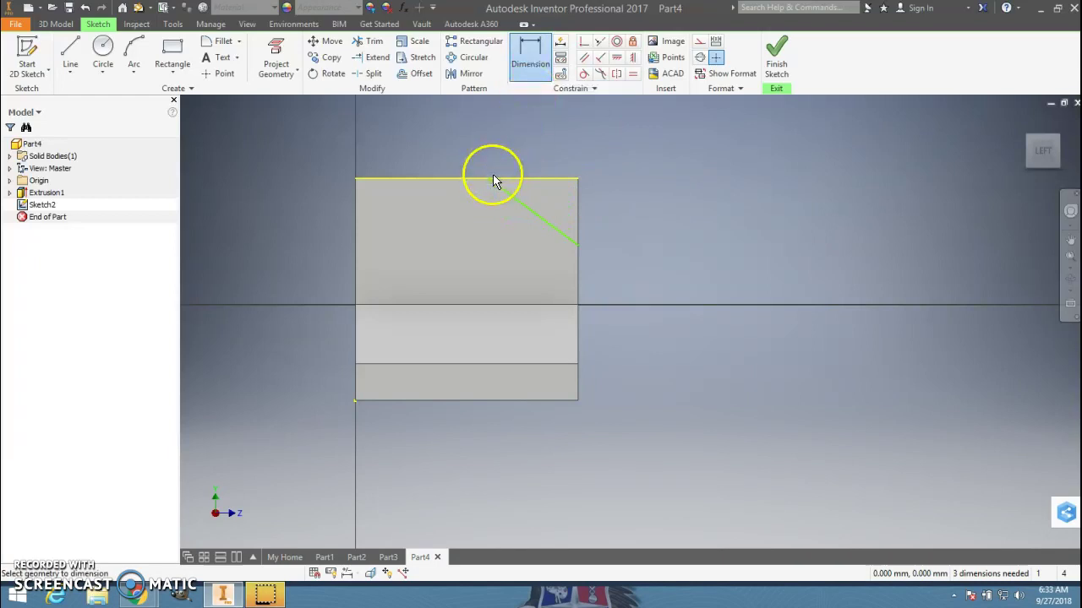
click(490, 179)
click(418, 140)
key(alt+Tab)
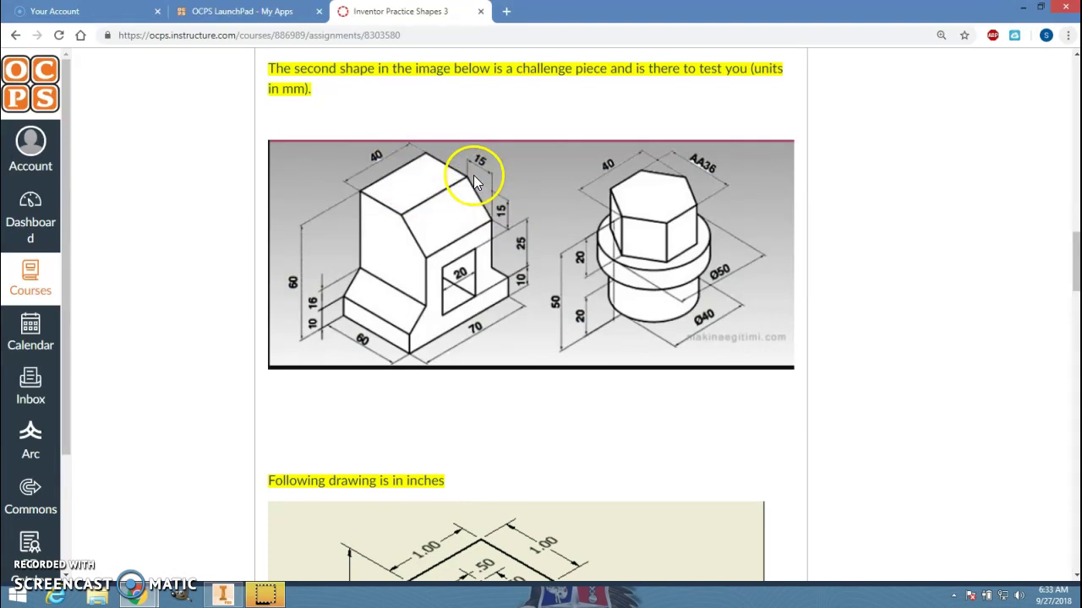
key(alt+Tab)
key(alt+Tab)
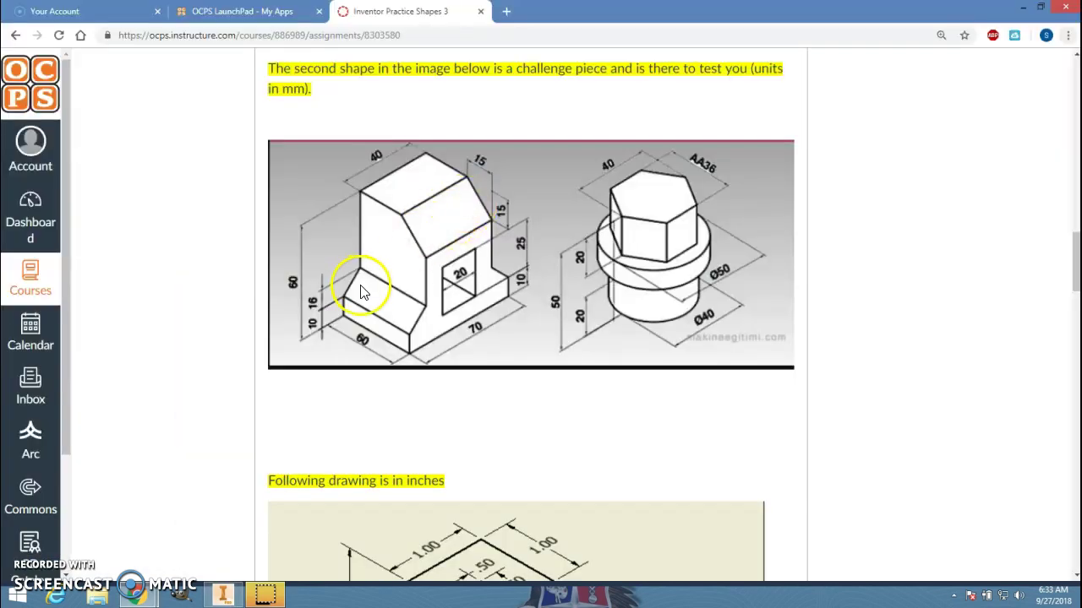
key(alt+Tab)
click(528, 179)
key(alt+Tab)
key(alt+Tab)
click(420, 126)
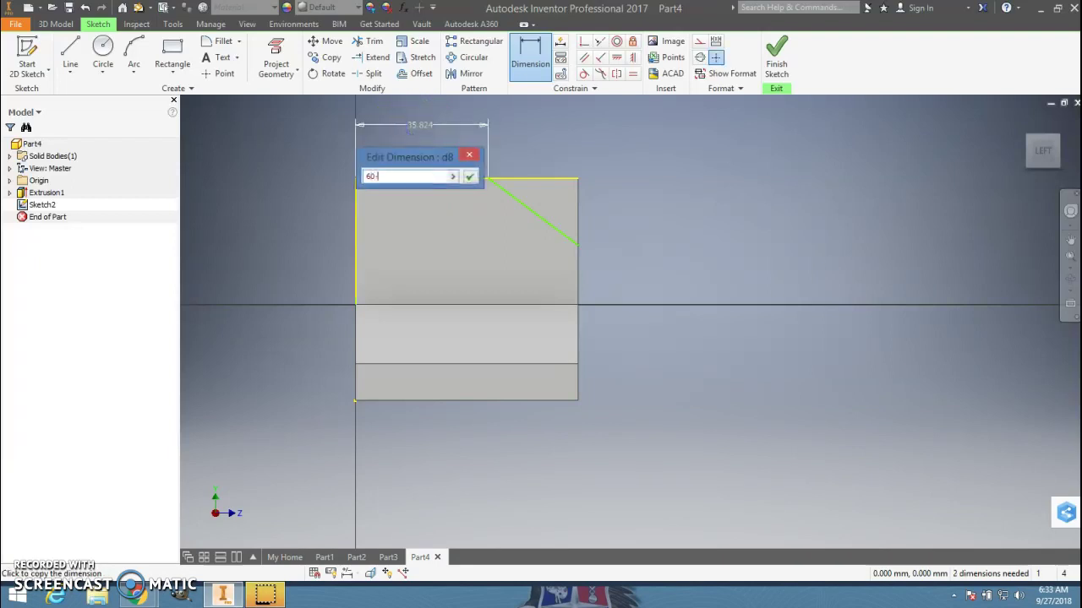
key(Return)
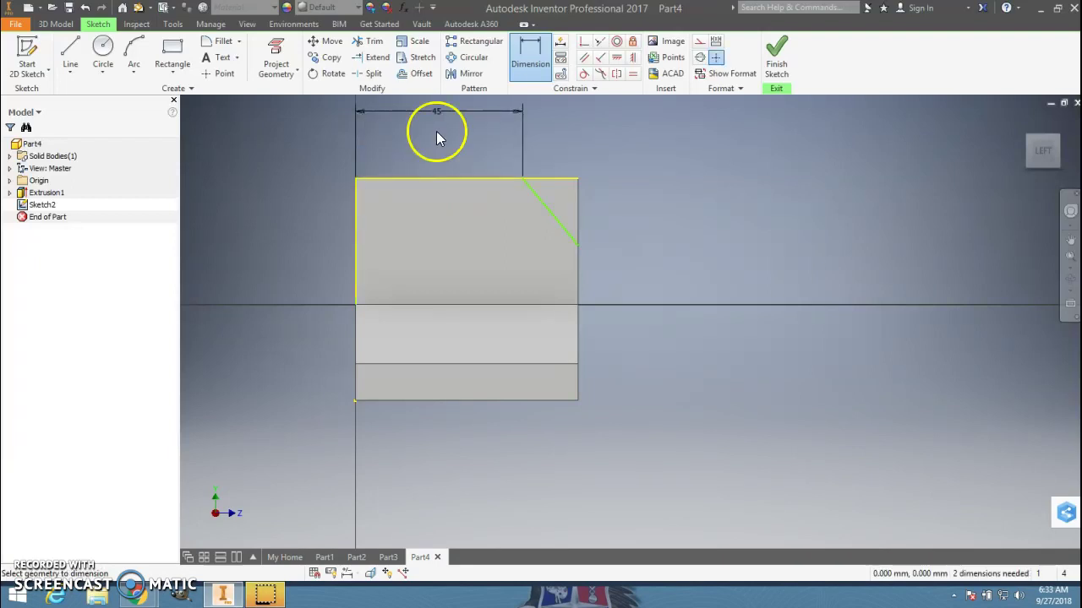
Step: Dimension the diagonal's lower end 15 mm below the face's top edge, as given in the reference drawing
key(alt+Tab)
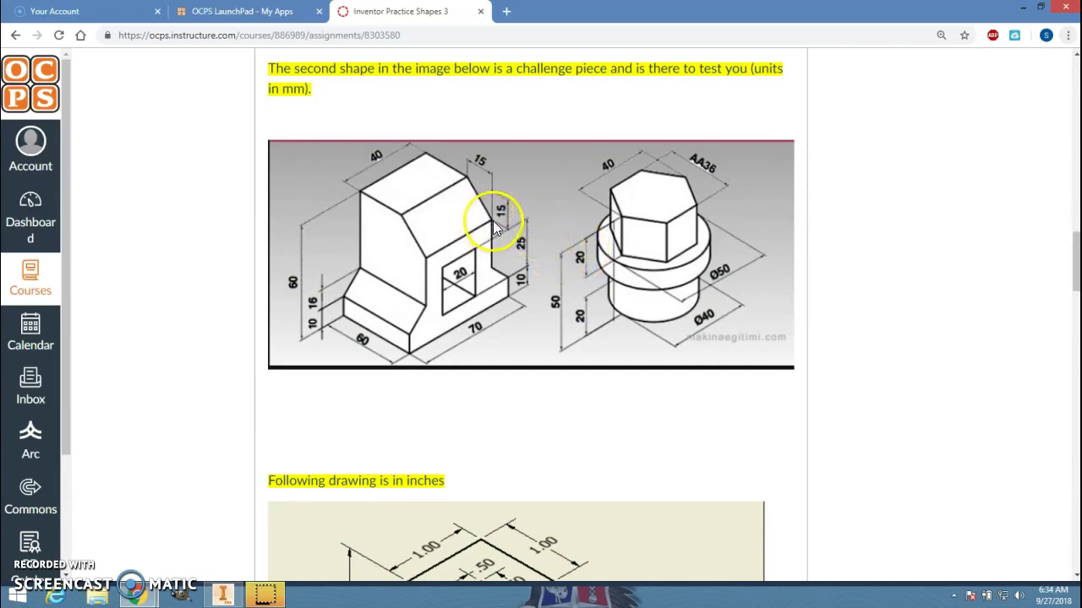
key(alt+Tab)
click(579, 248)
click(566, 181)
click(620, 217)
text(15)
key(Return)
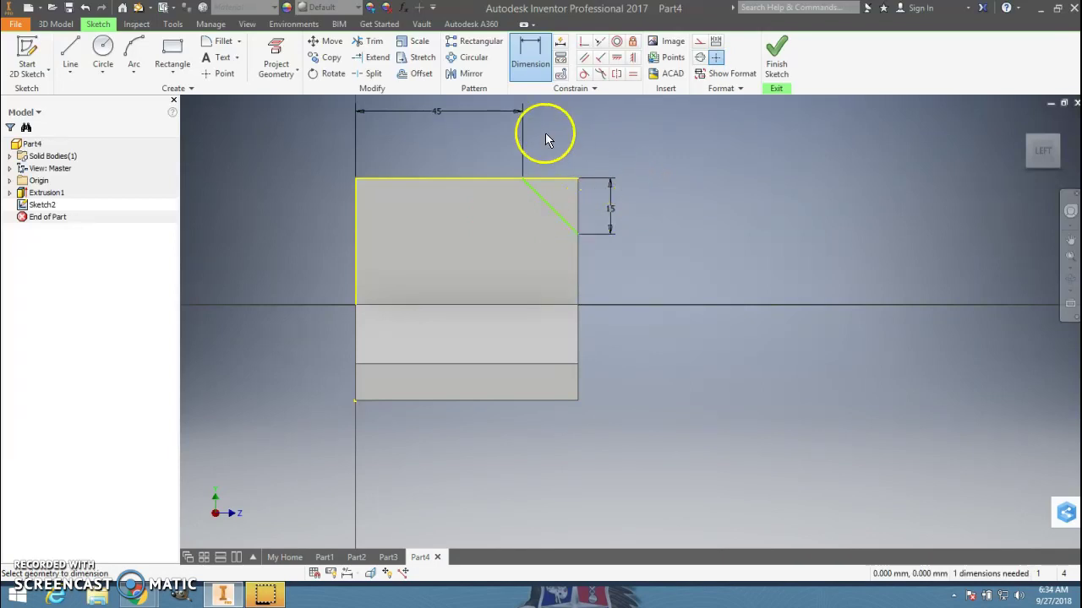
Step: Close the corner triangle with lines along the top and front edges between the diagonal's two ends
click(69, 58)
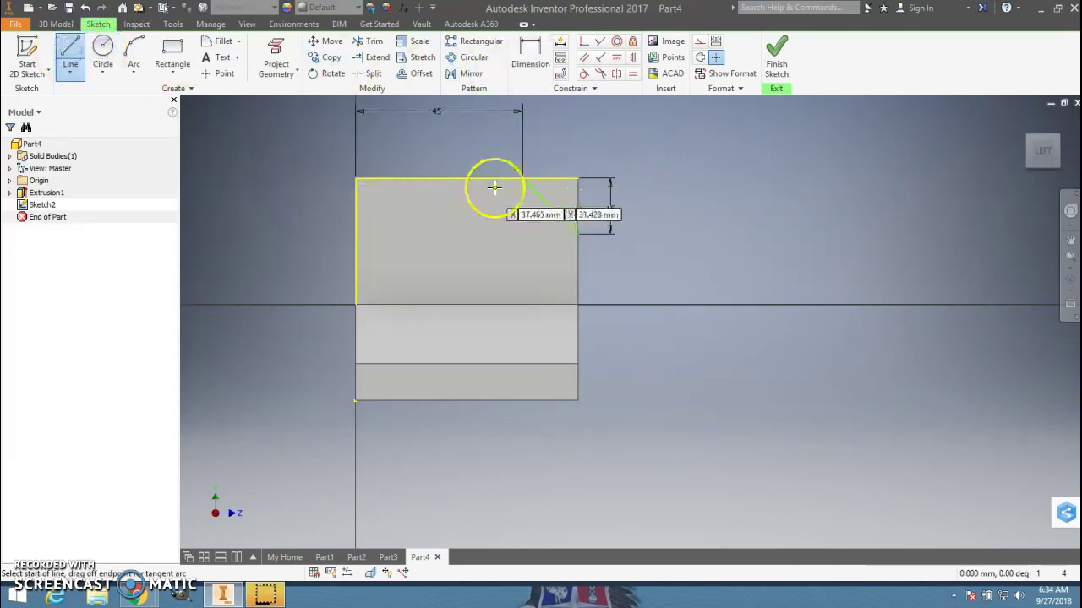
click(524, 180)
click(575, 180)
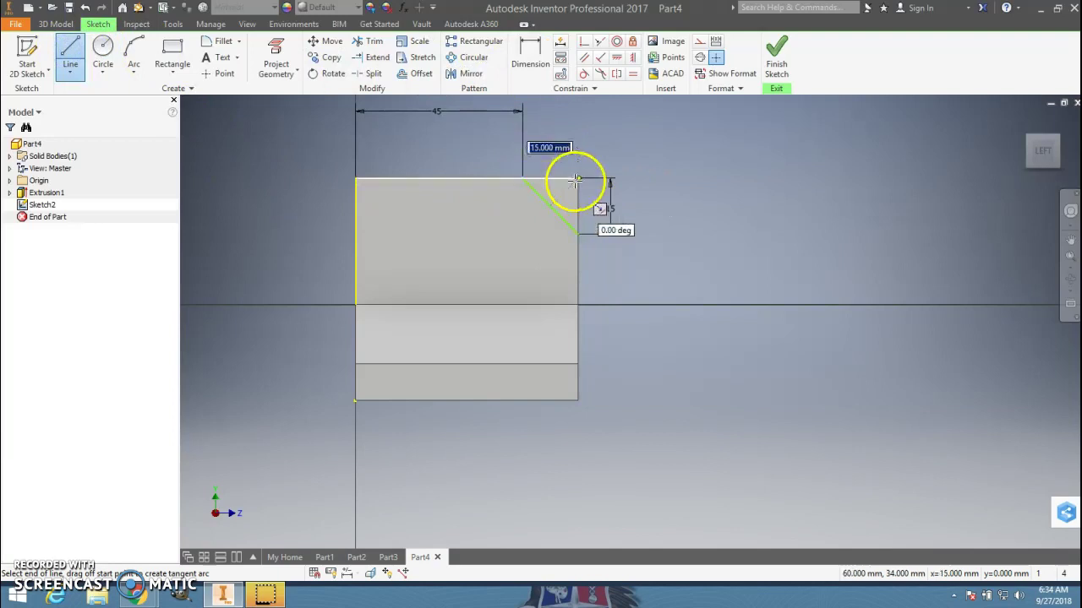
click(577, 223)
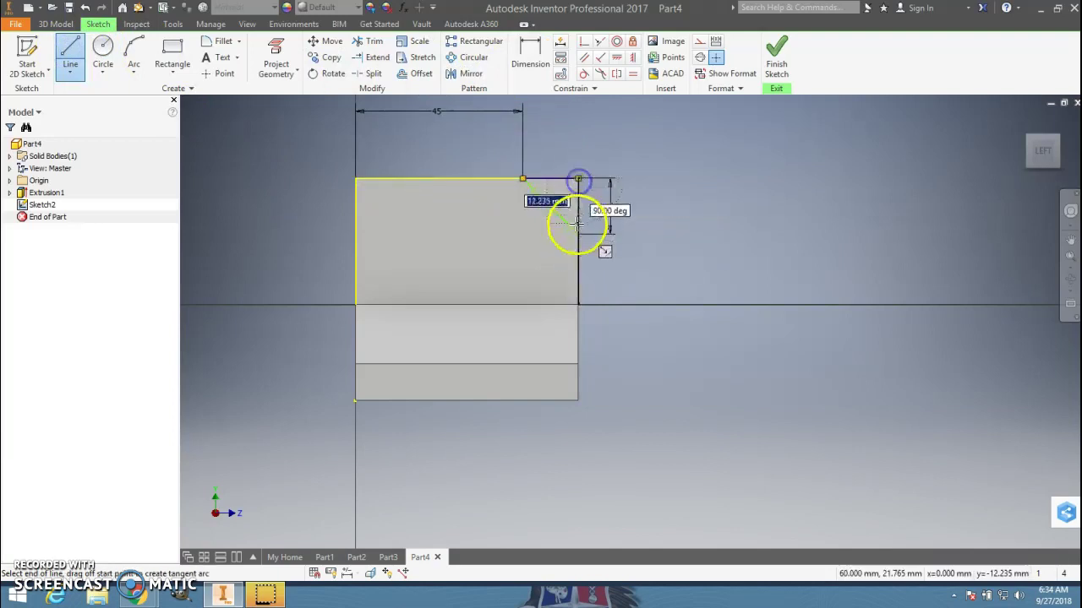
double_click(576, 234)
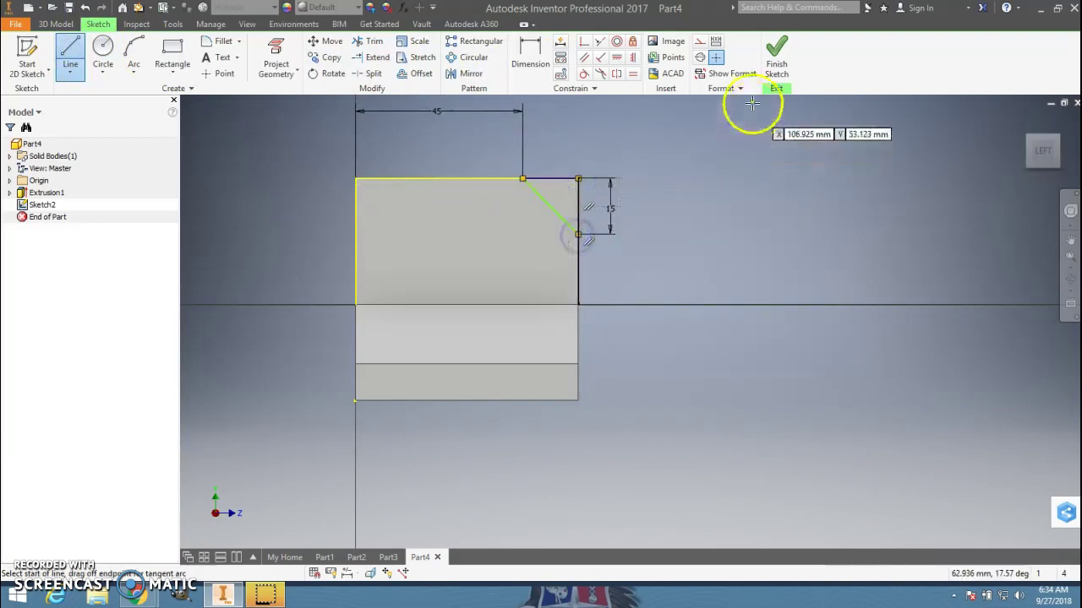
Step: Finish the sketch and cut the triangular profile through the block with an Extrude of 60 mm
click(774, 53)
click(70, 50)
click(639, 301)
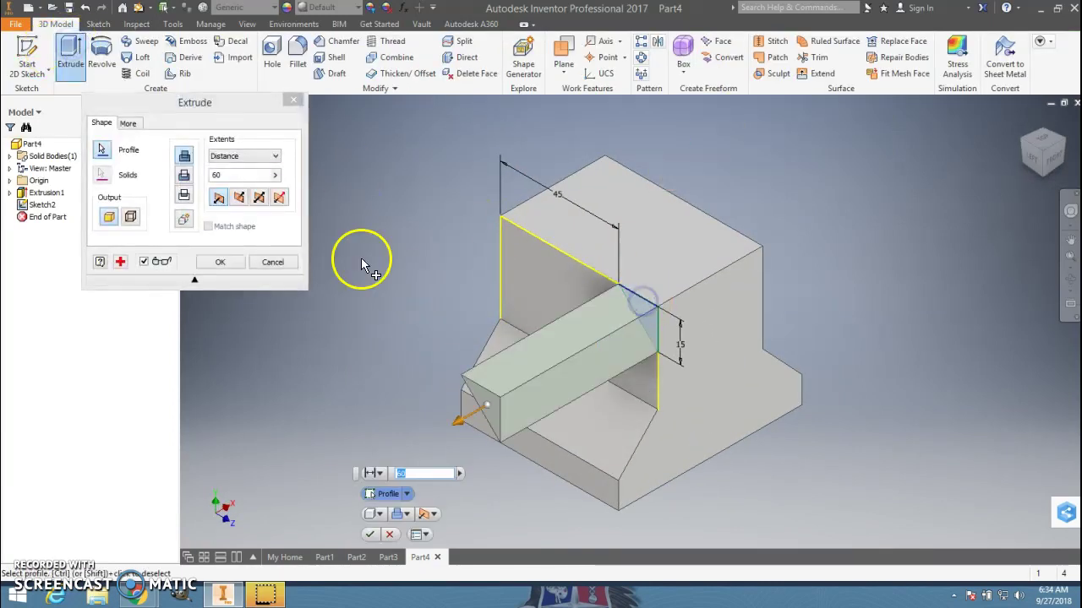
click(183, 175)
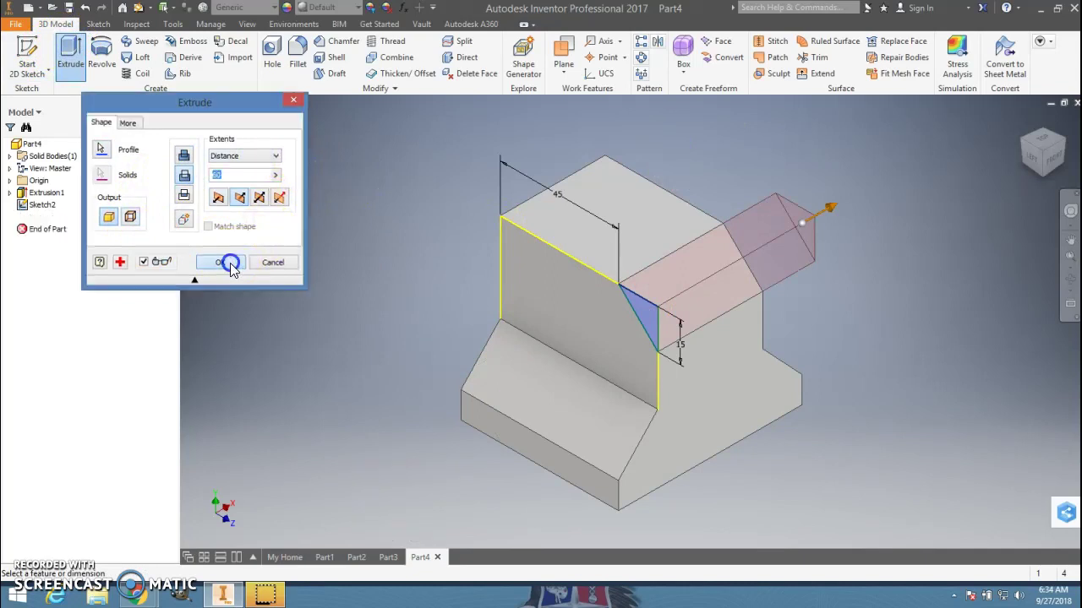
click(219, 262)
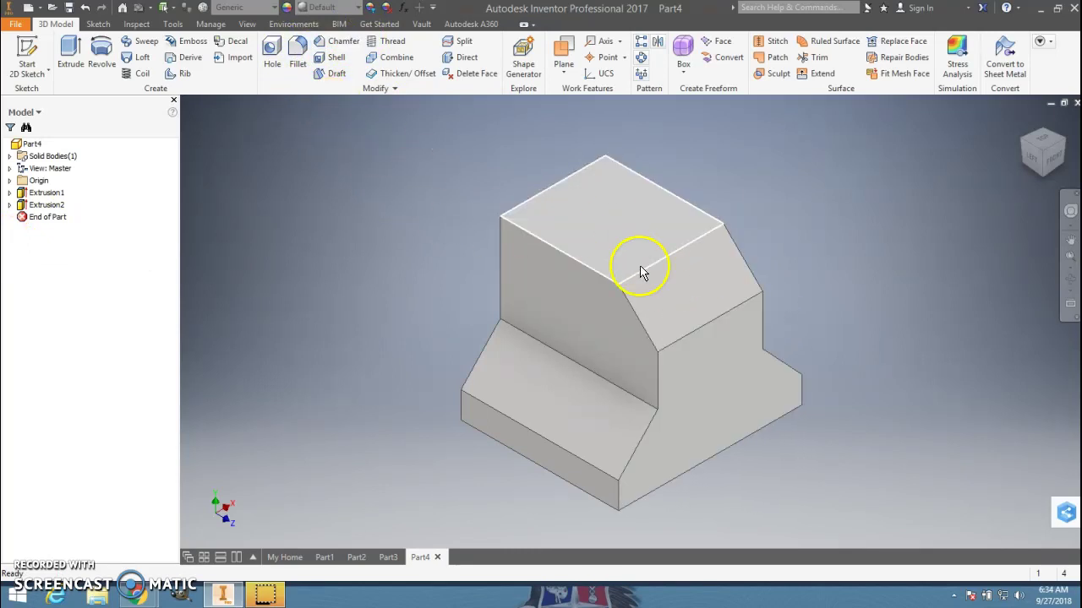
Step: Compare the block with the reference drawing and start a 2D sketch on its front face below the slope
key(alt)
click(433, 242)
click(26, 52)
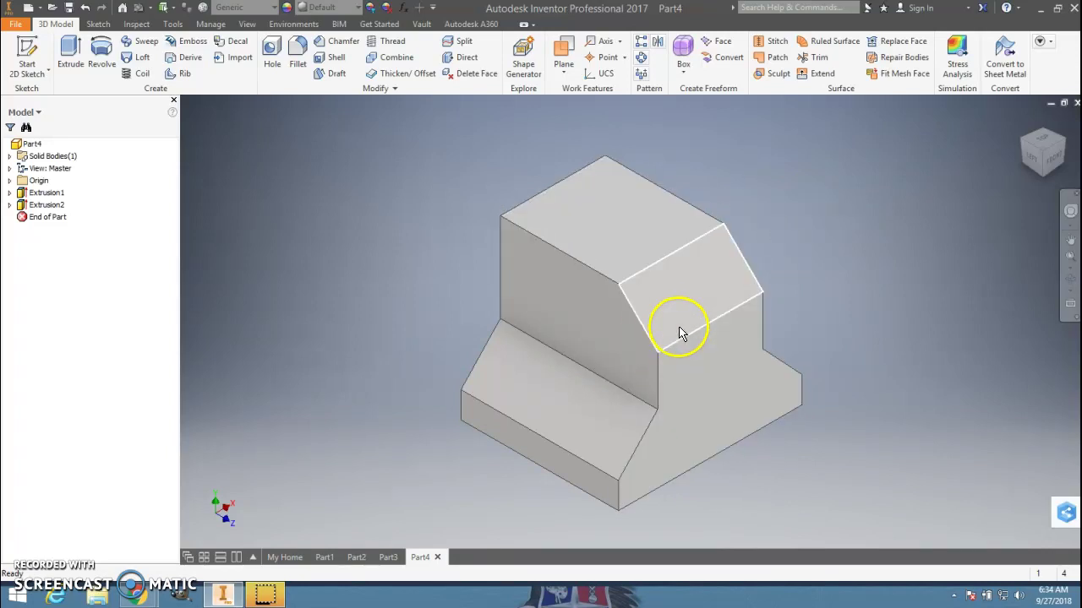
key(alt+Tab)
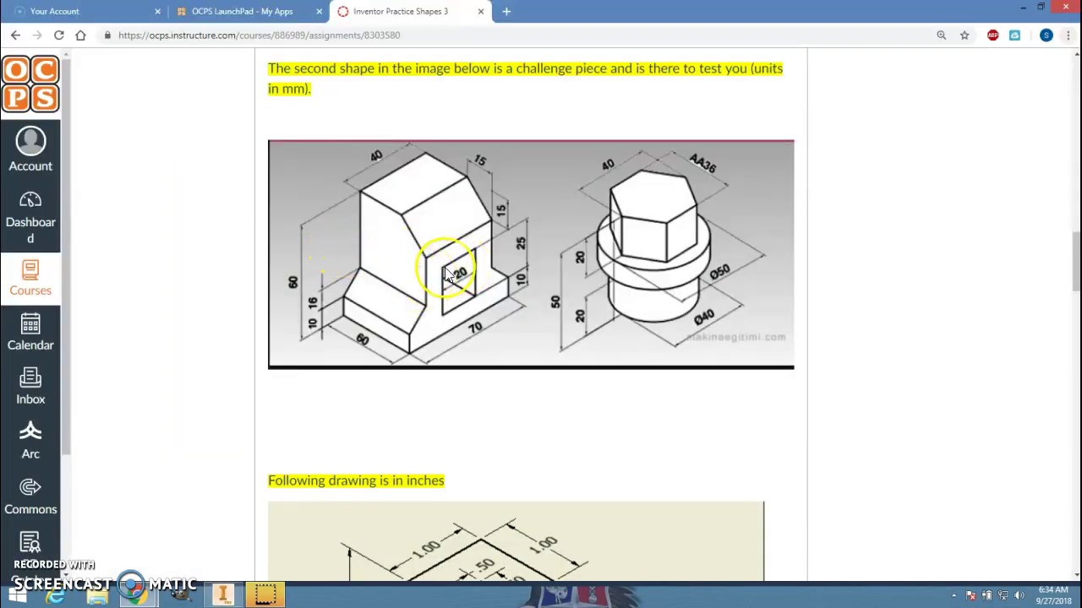
key(alt+Tab)
click(27, 61)
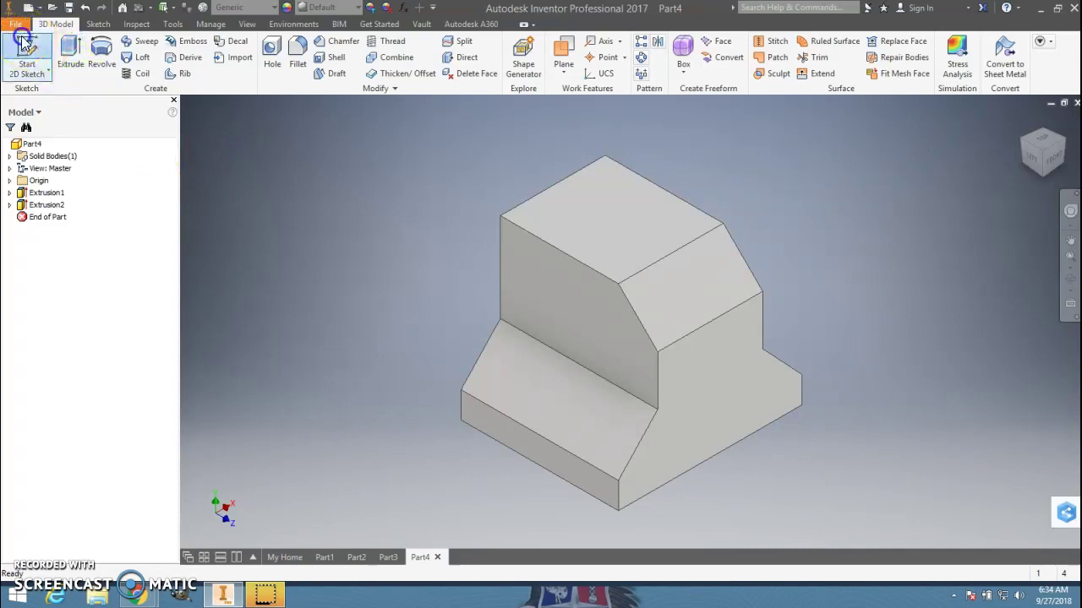
click(691, 403)
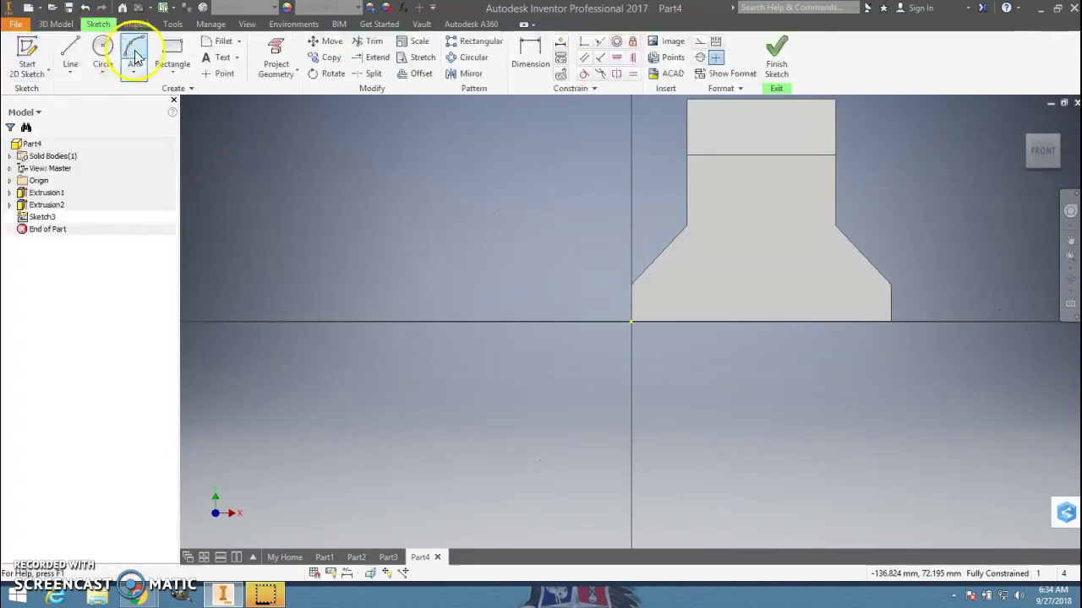
Step: Draw a rectangle 20 mm wide and 25 mm high near the middle of the front face, using the reference drawing's window dimensions
click(174, 53)
click(728, 220)
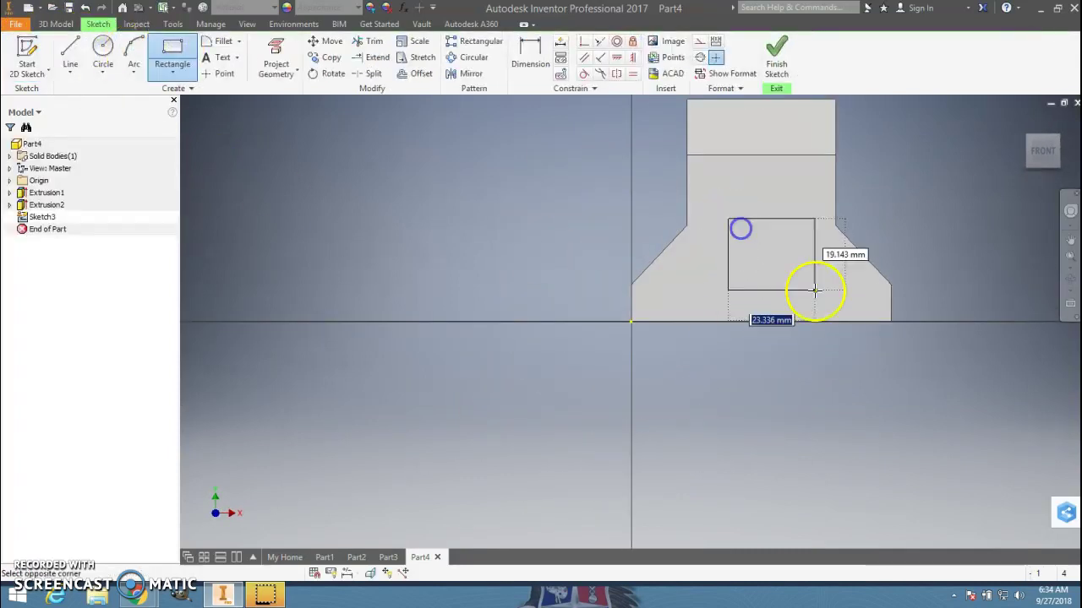
key(alt+Tab)
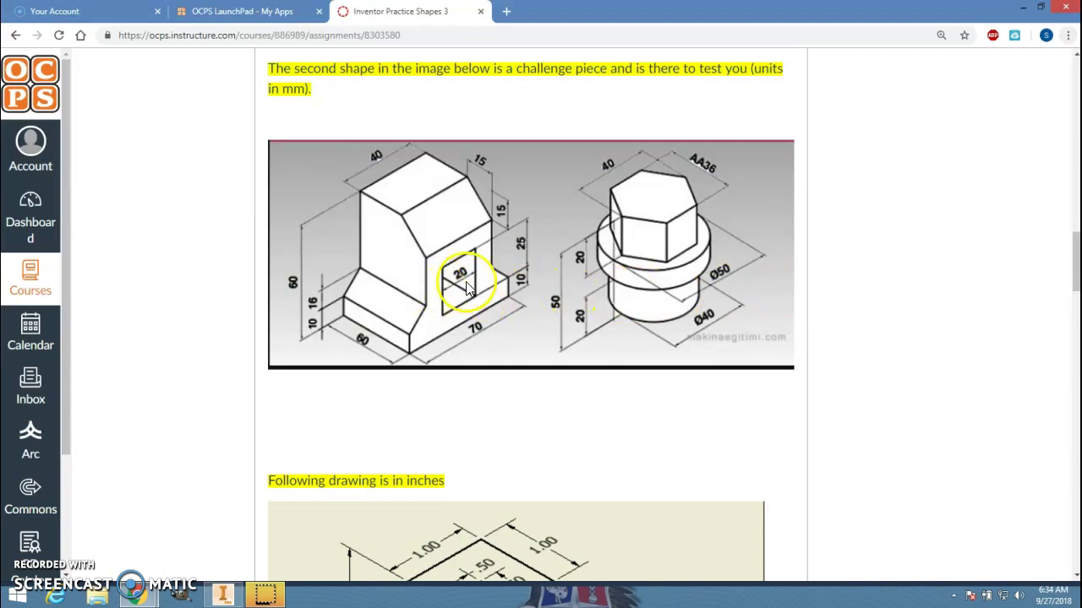
key(alt+Tab)
key(alt+Tab)
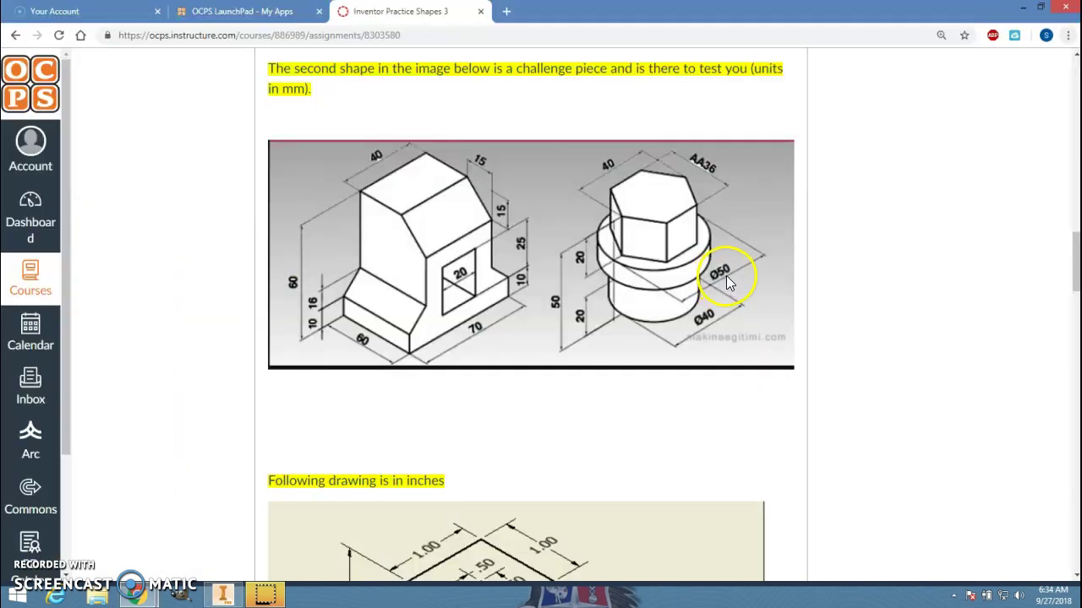
key(alt+Tab)
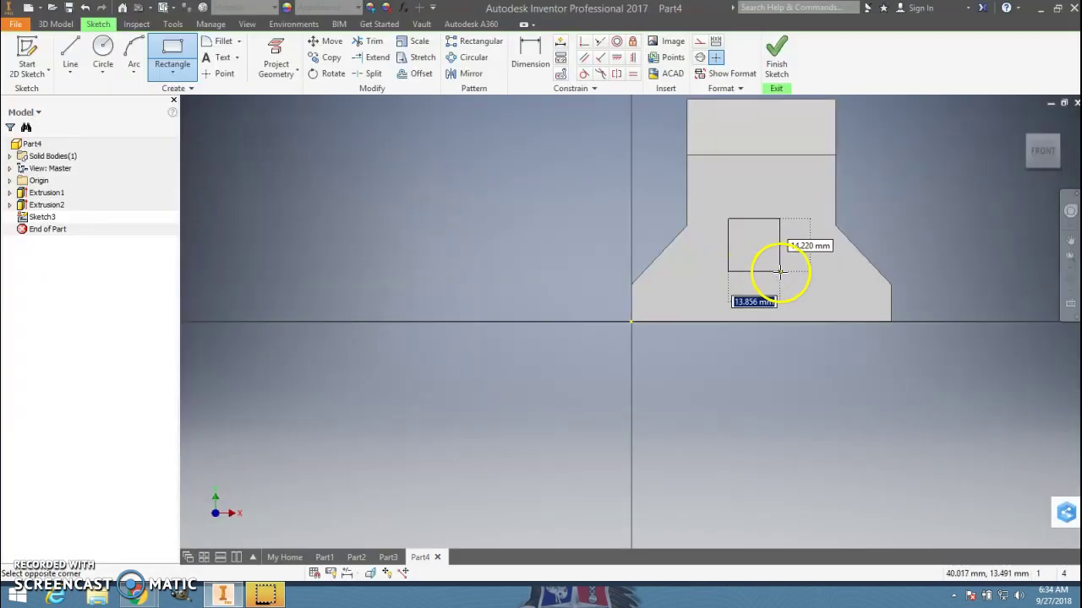
text(20)
key(Tab)
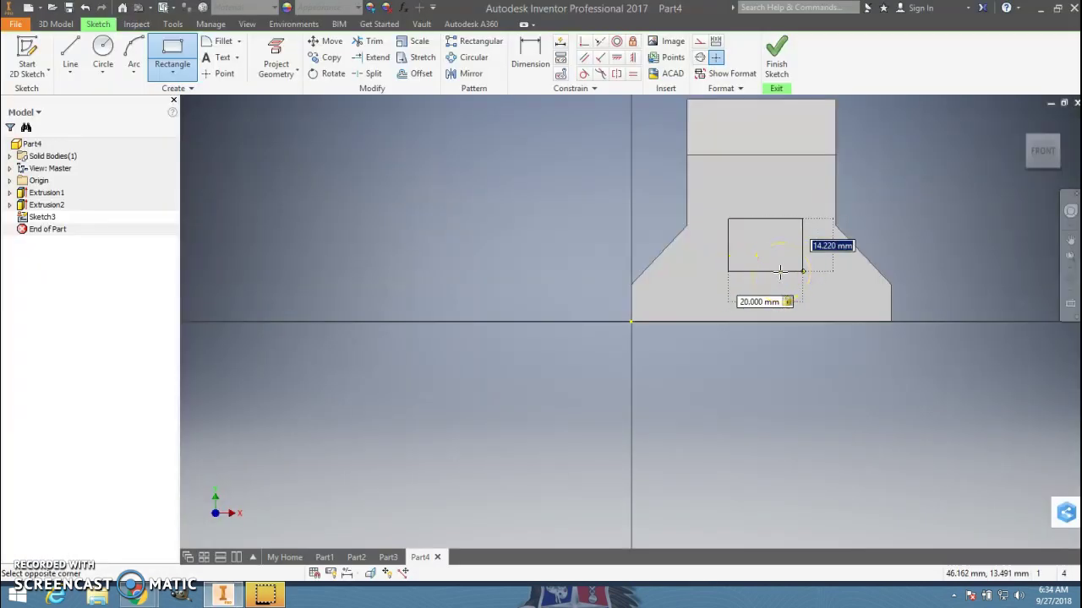
key(Tab)
key(alt+Tab)
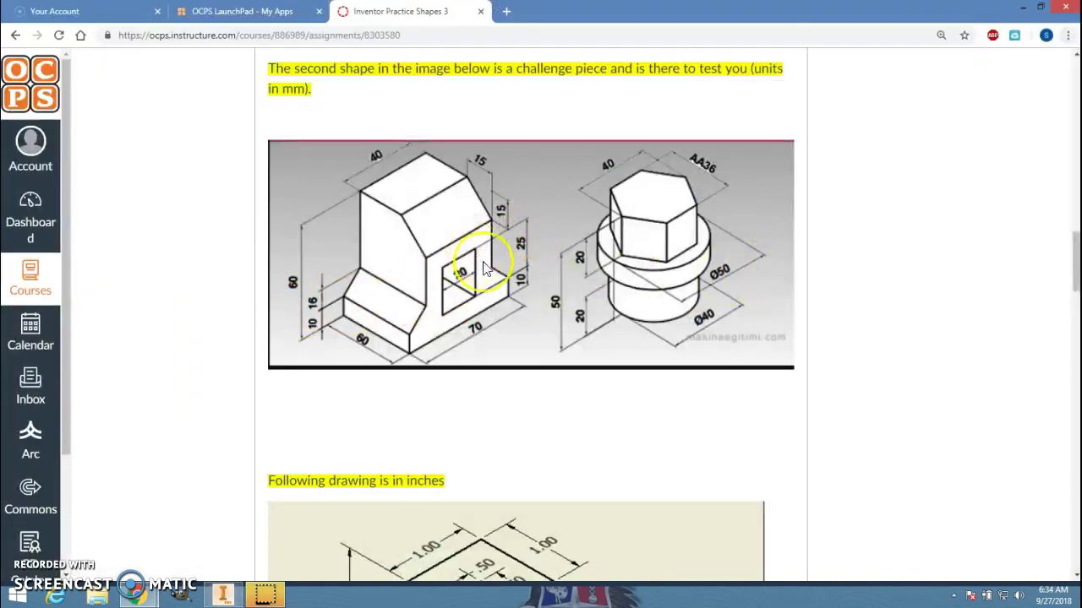
key(alt+Tab)
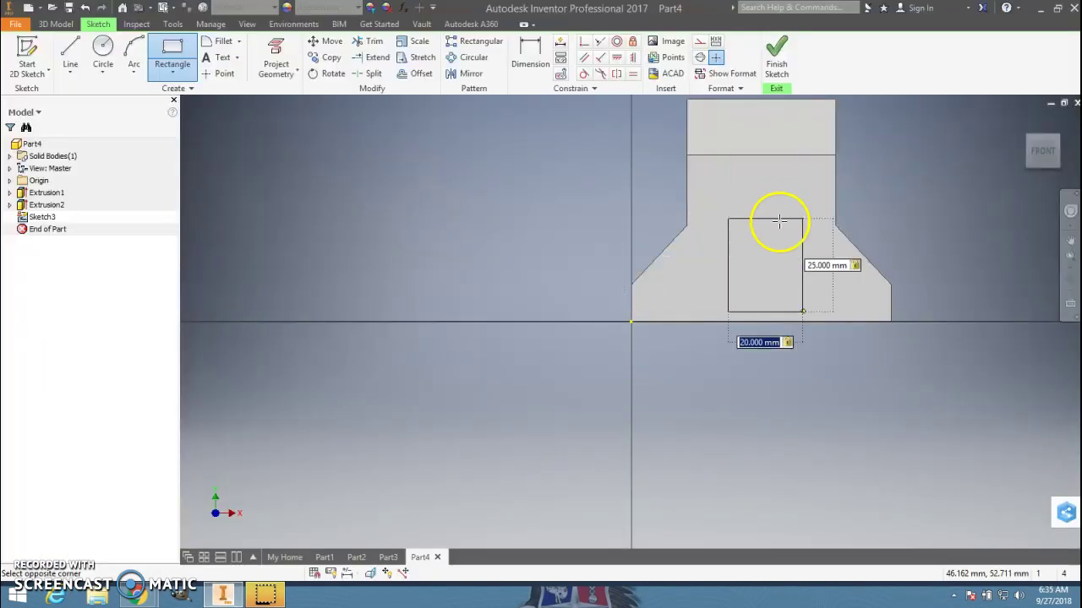
key(Return)
key(Escape)
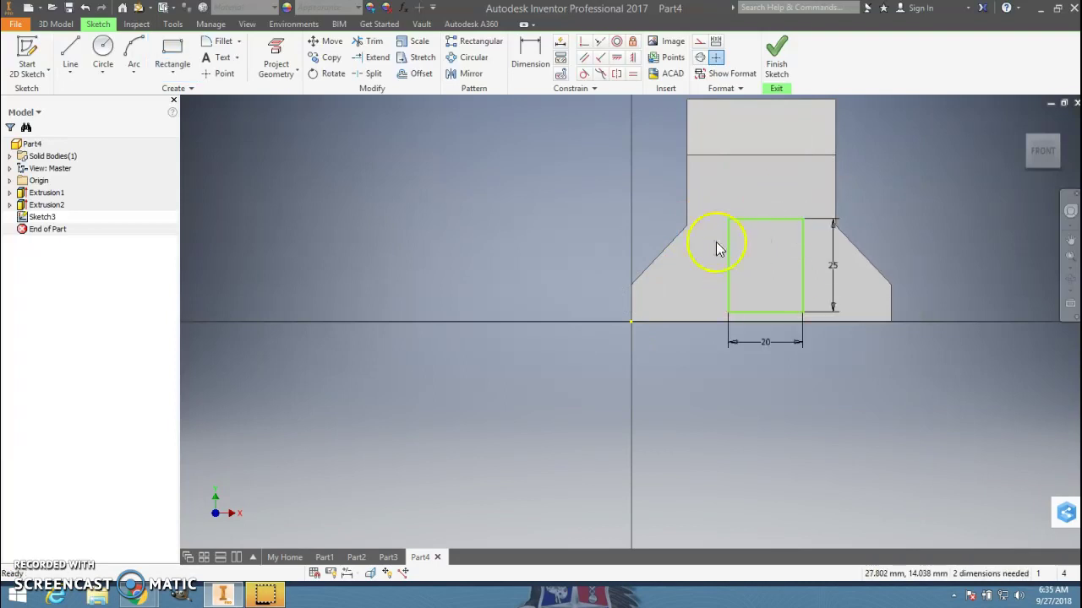
Step: Dimension the rectangle's lower side 10 mm above the block's bottom edge, as given in the reference drawing
click(529, 53)
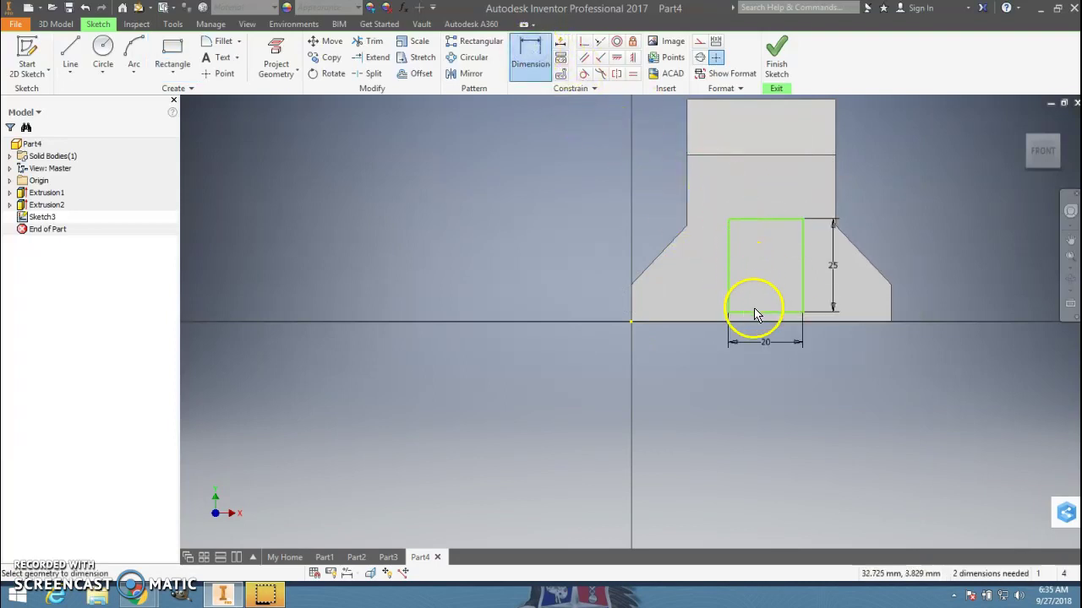
key(alt+Tab)
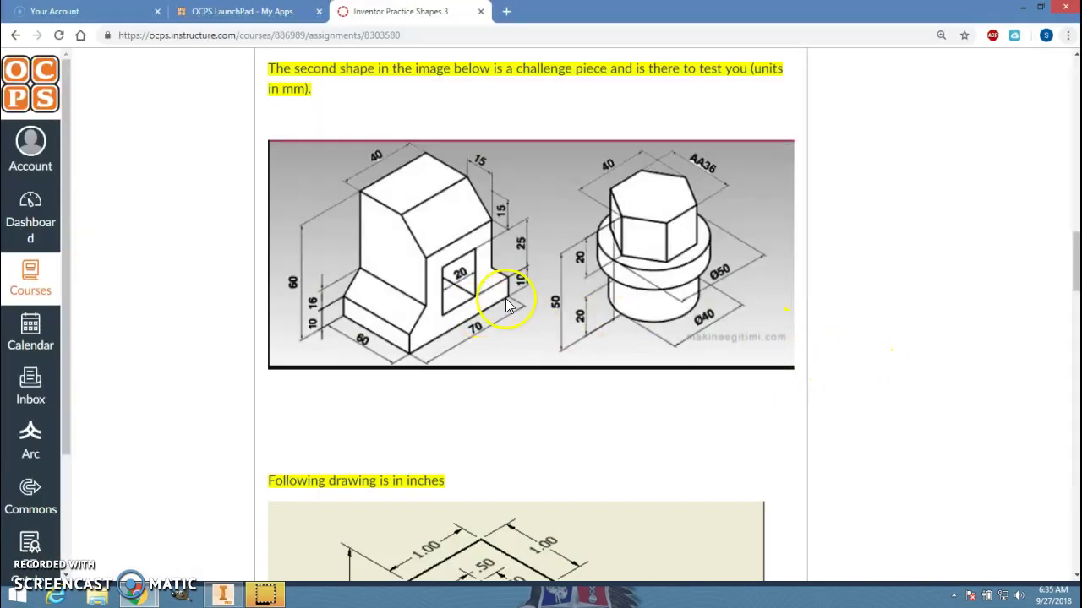
key(alt+Tab)
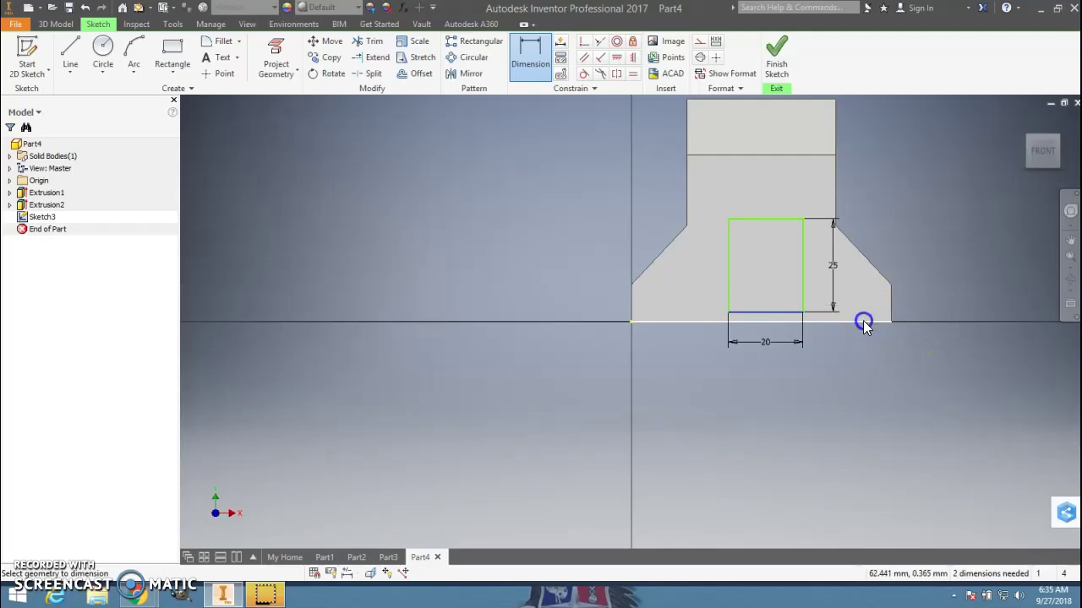
click(953, 313)
text(10)
key(Return)
Step: Finish the sketch and cut the rectangular profile through the block with an Extrude of 60 mm
click(777, 51)
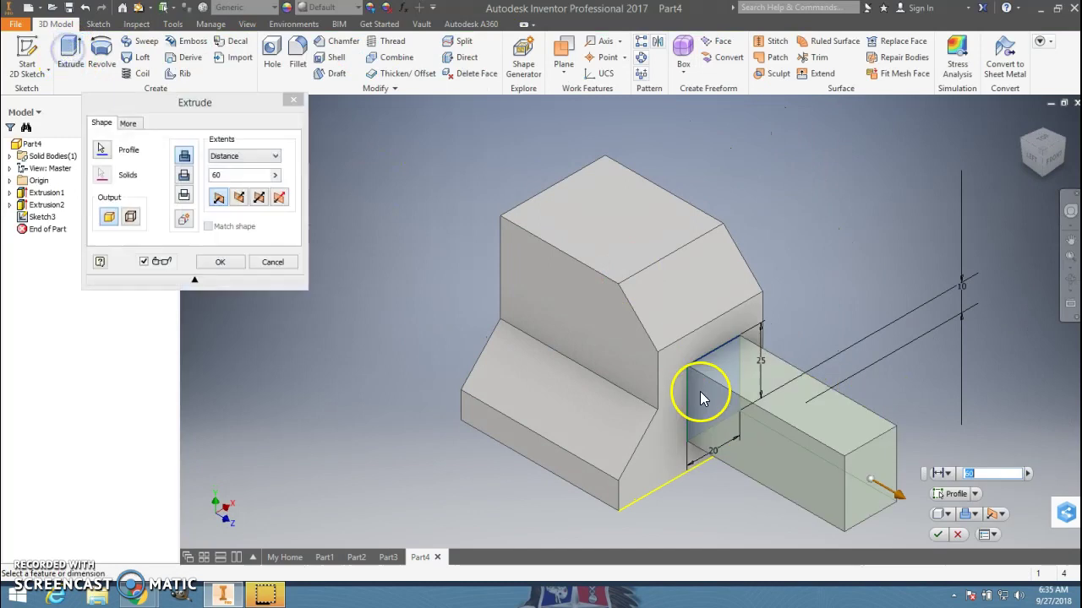
click(184, 175)
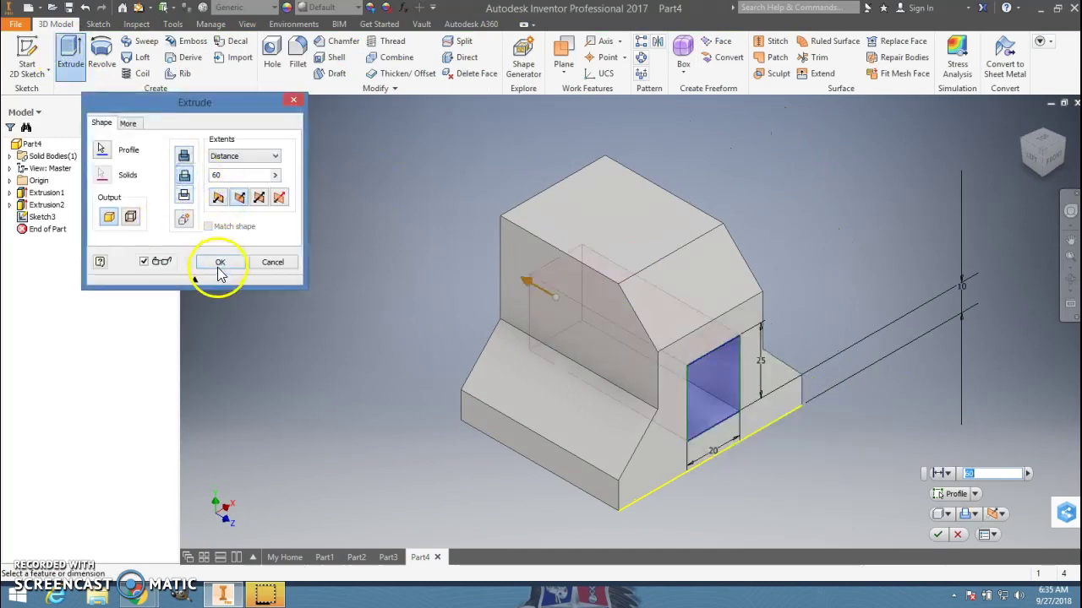
click(220, 262)
Step: Inspect the rectangular opening from a rotated angle, restore the Home view and compare the part with the reference drawing
shift+middle_drag(483, 338, 495, 309)
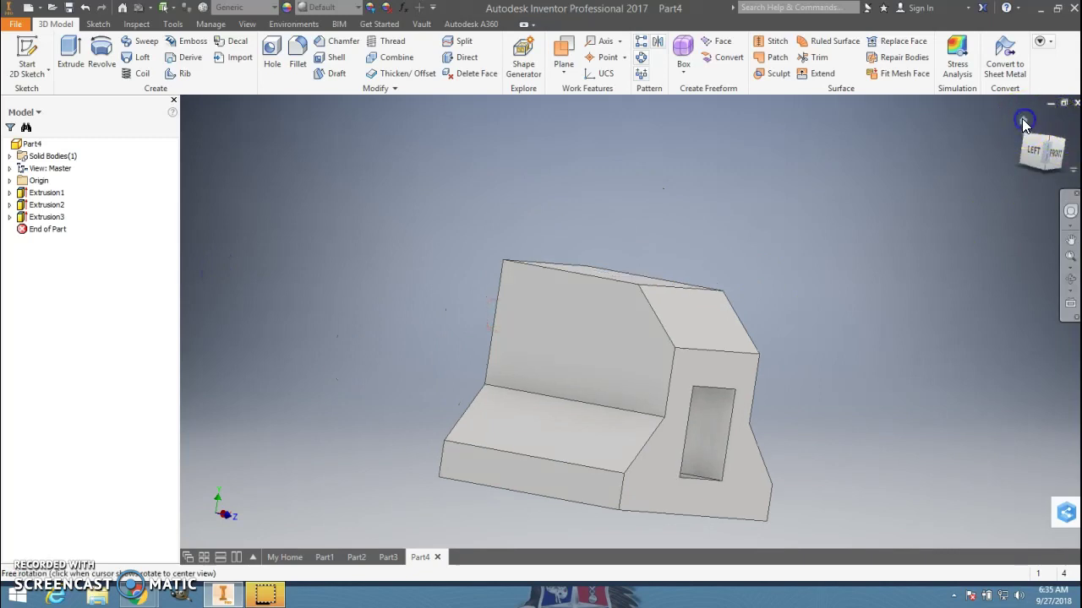
click(1022, 123)
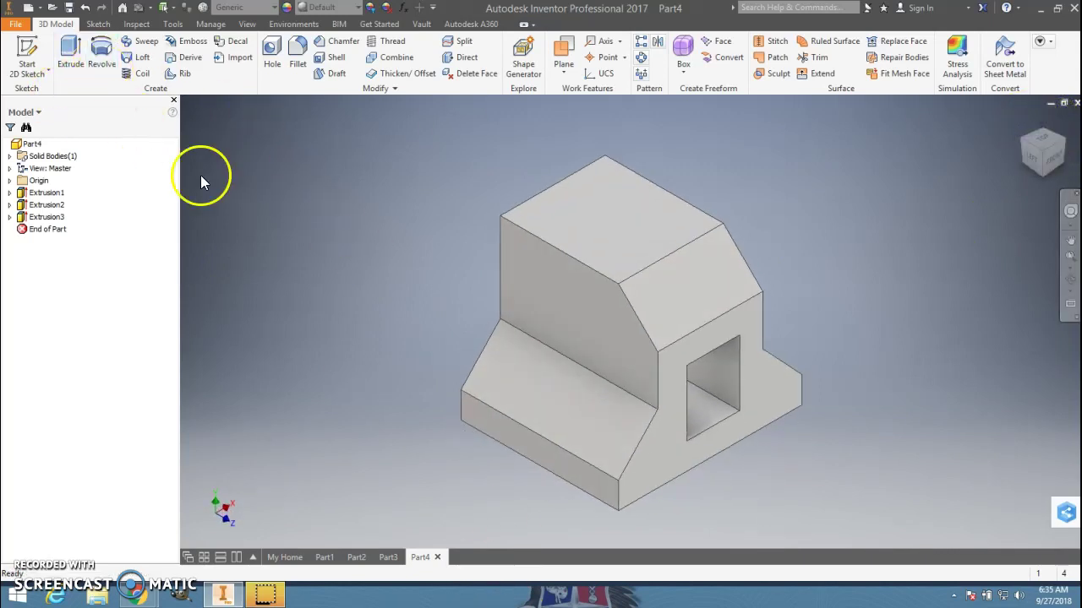
key(alt+Tab)
key(alt+Tab)
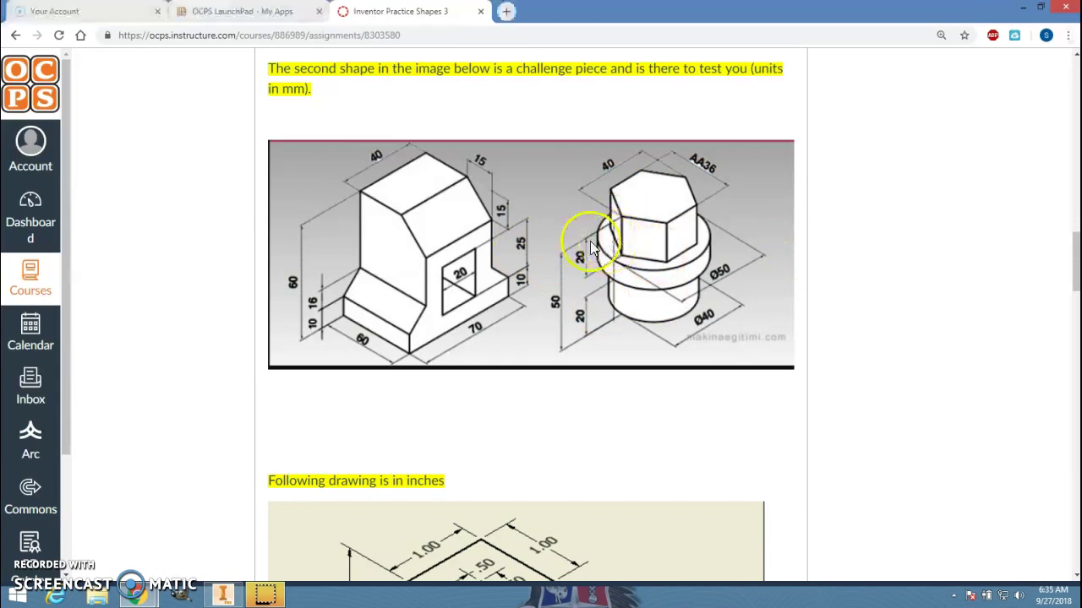
Step: Create a new part from the metric Standard (mm).ipt template, continuing despite the unavailable project location
click(30, 10)
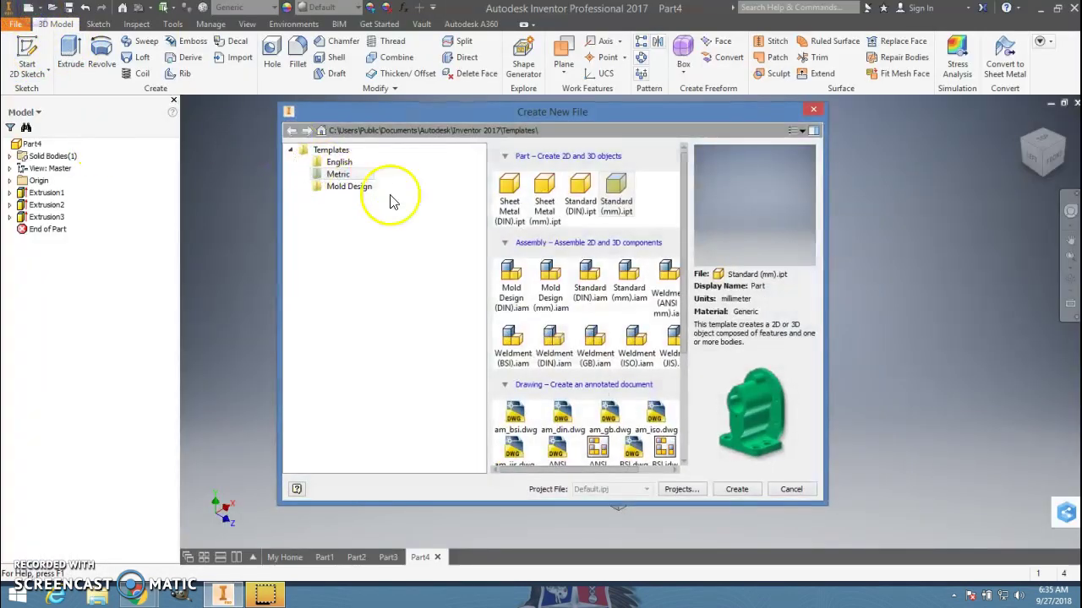
double_click(620, 161)
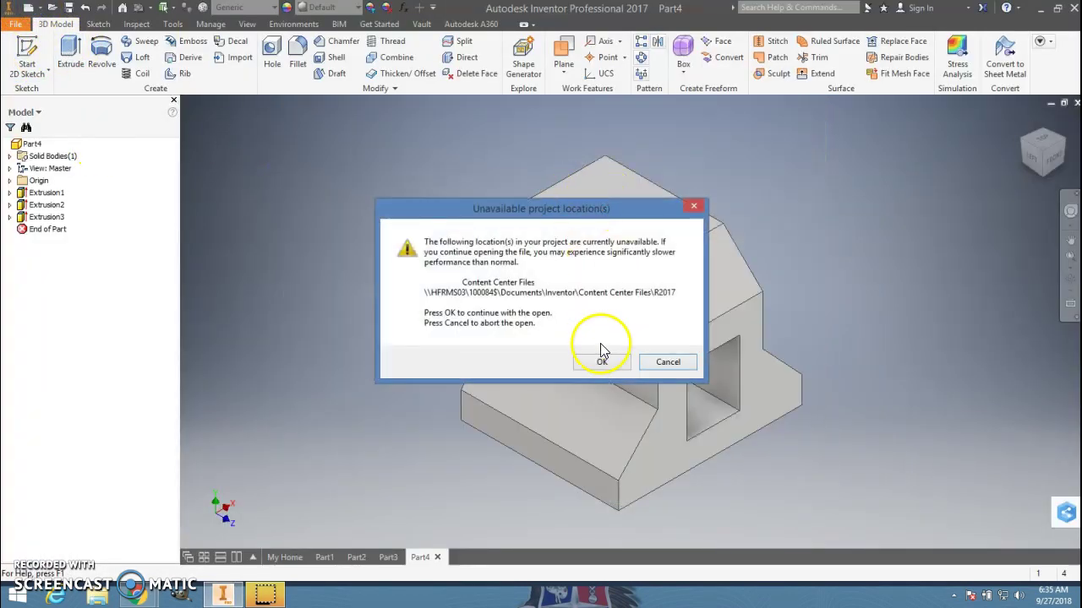
click(604, 362)
Step: Sketch a 40 mm diameter circle centred on the origin of the front plane, following the reference drawing of the second shape
key(alt+Tab)
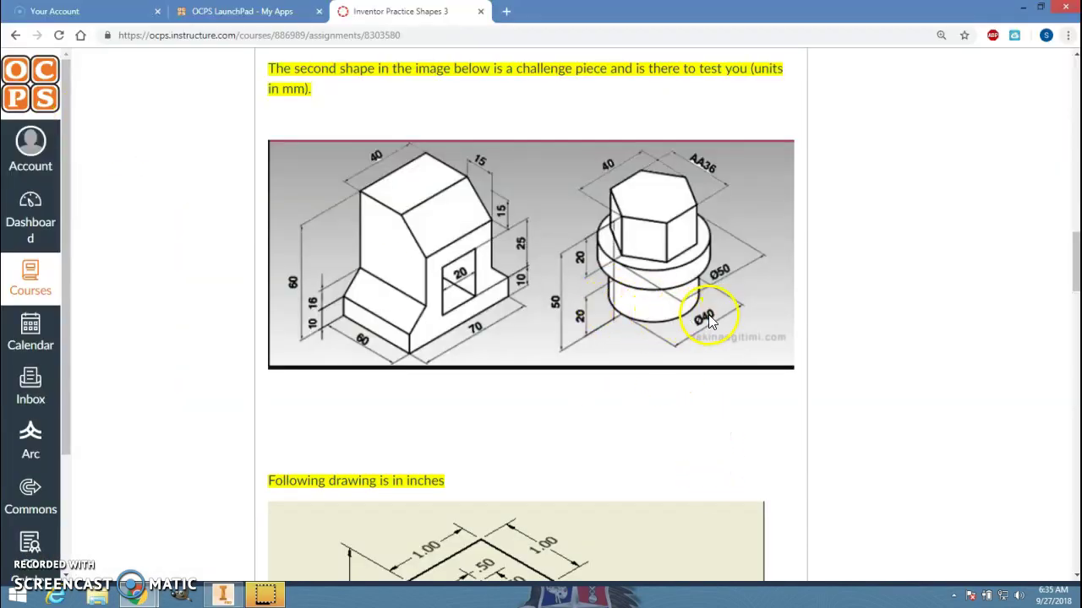
key(alt+Tab)
click(23, 50)
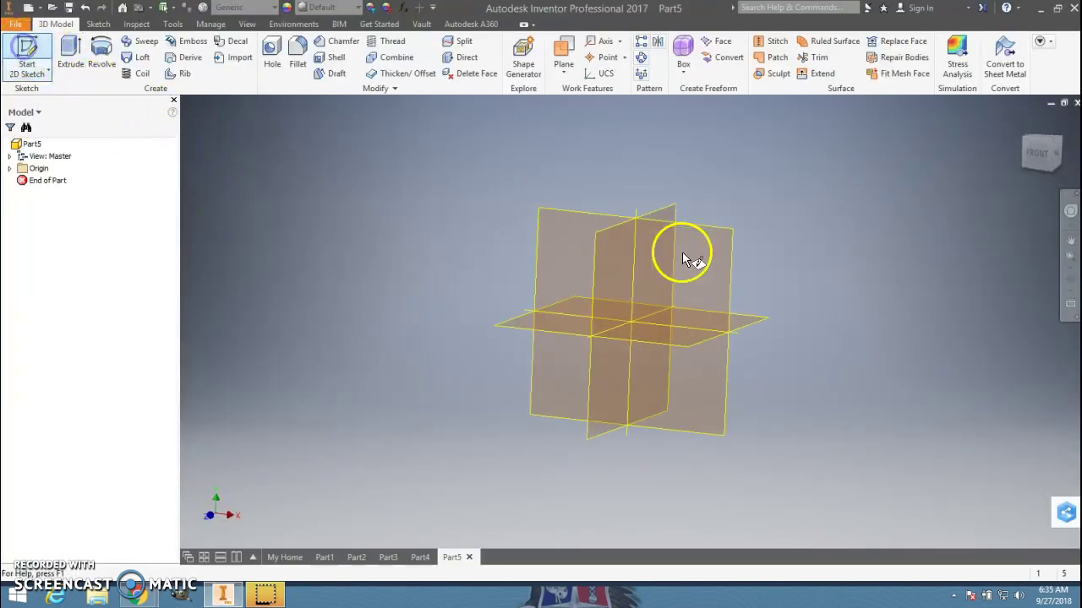
click(595, 191)
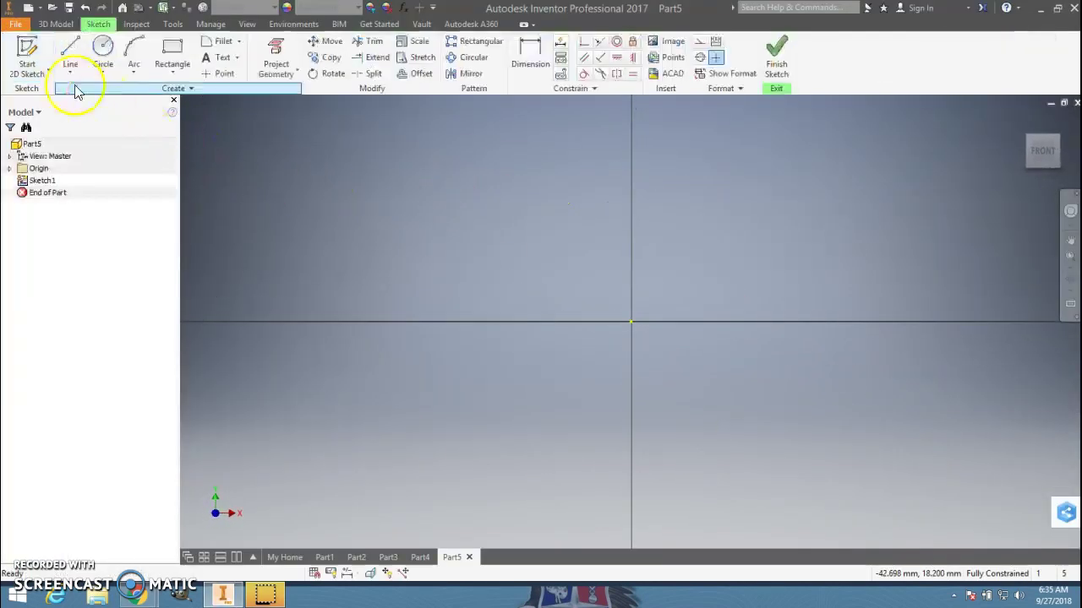
click(102, 52)
click(630, 319)
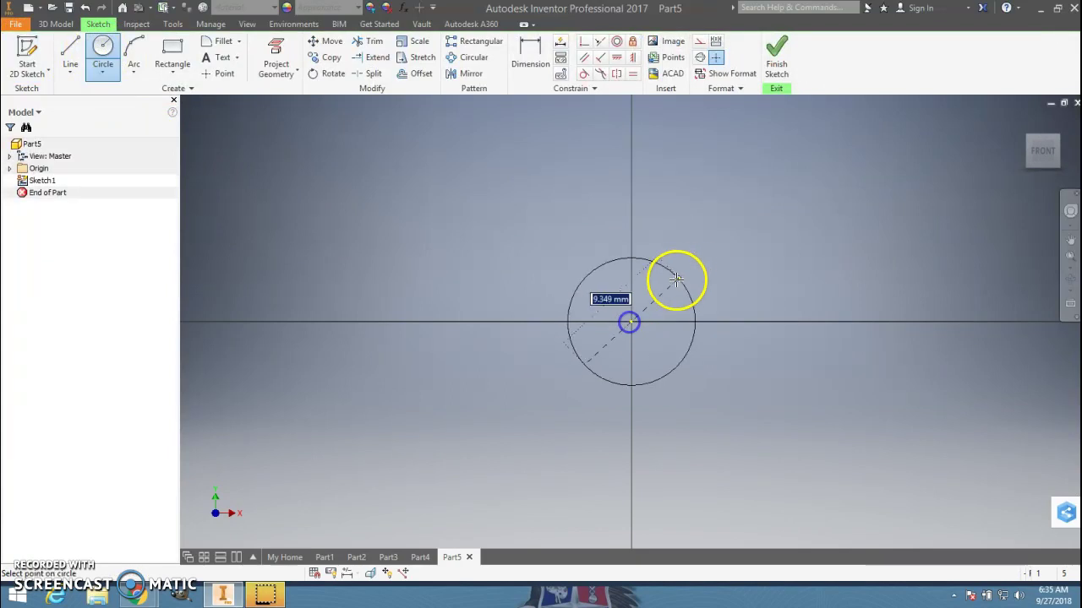
text(40)
key(Return)
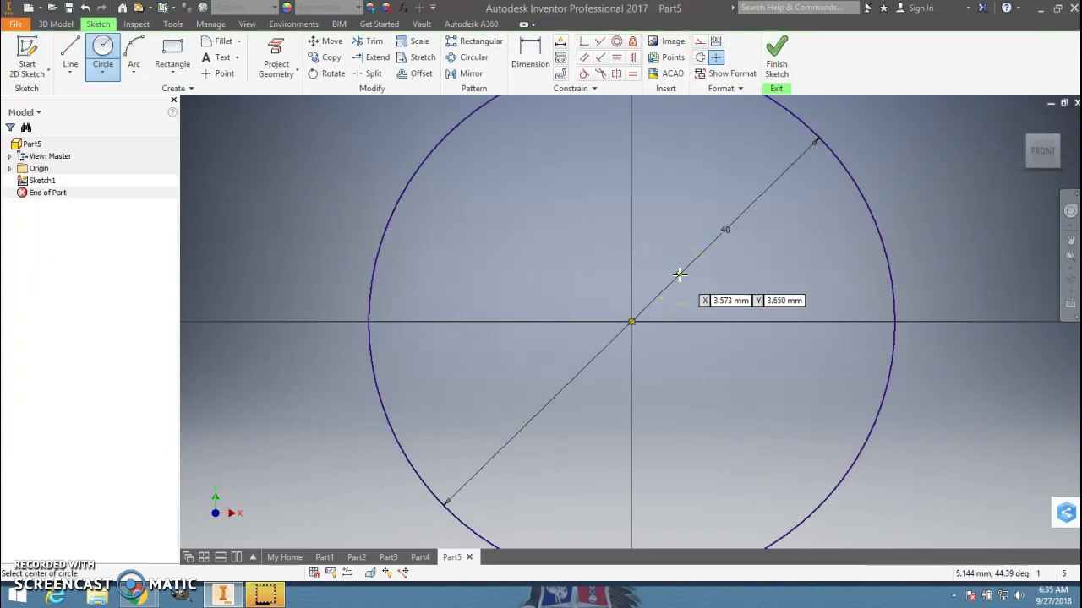
Step: Finish the sketch and extrude the circle 20 mm, the base cylinder's height in the reference drawing
click(776, 58)
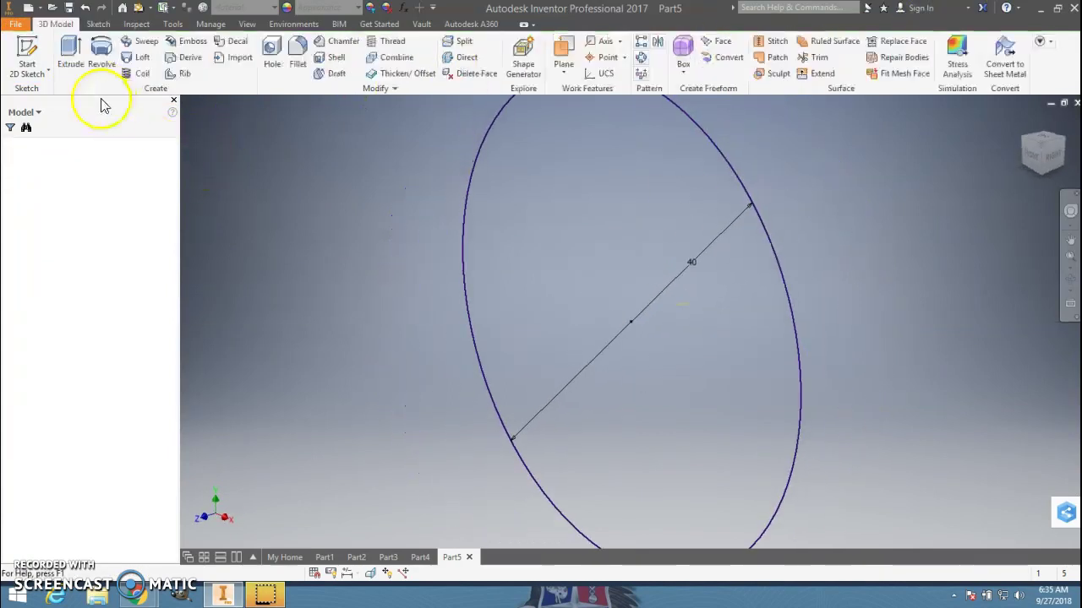
click(71, 53)
key(alt+Tab)
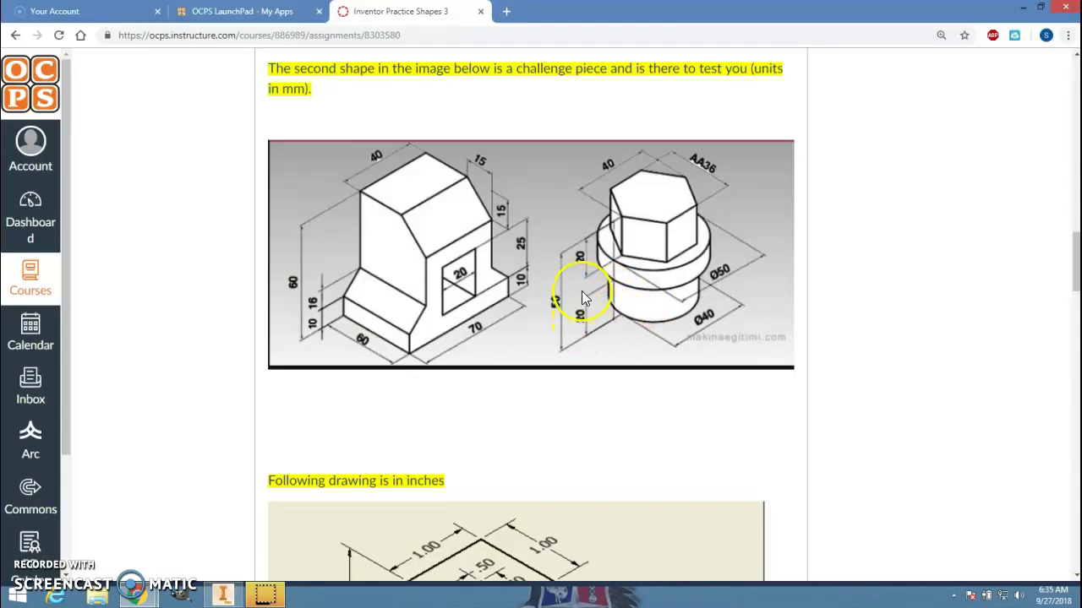
key(alt+Tab)
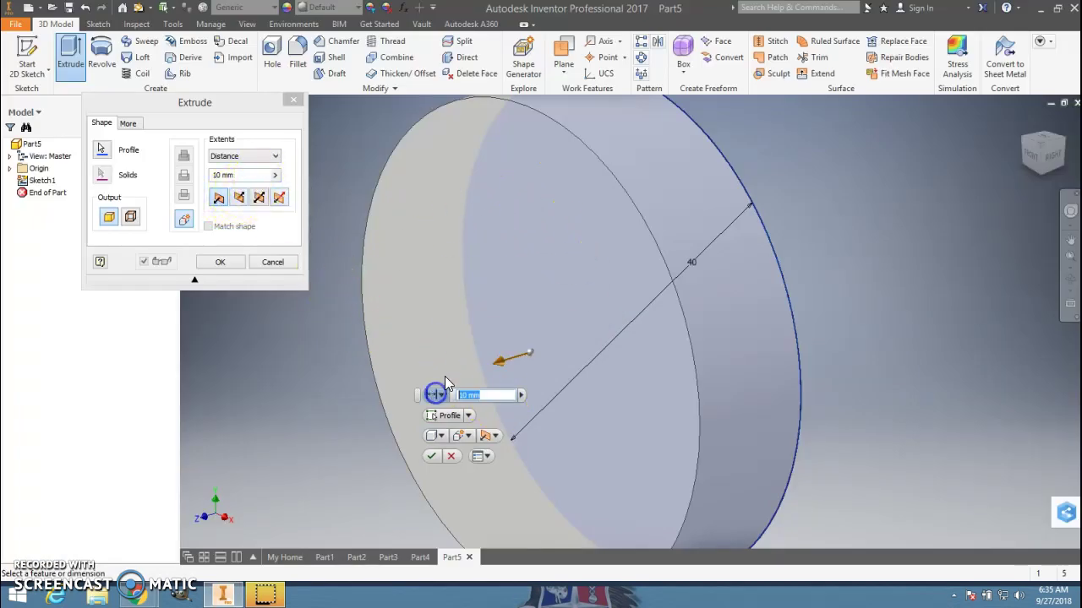
key(Return)
Step: Sketch a 50 mm diameter circle concentric with the cylinder on its end face, using the collar diameter from the reference drawing
key(alt+Tab)
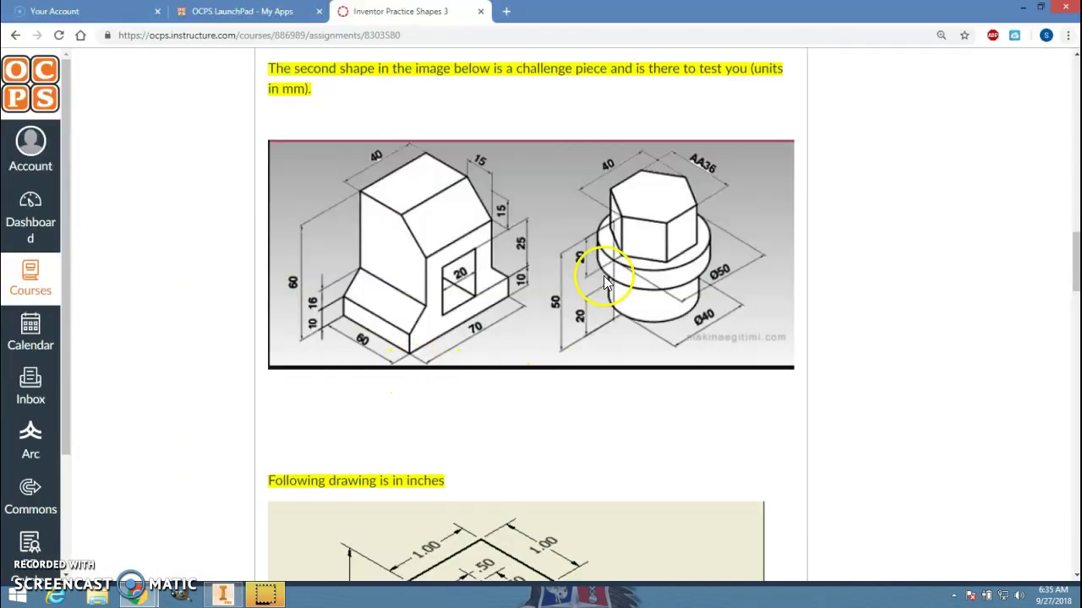
key(alt+Tab)
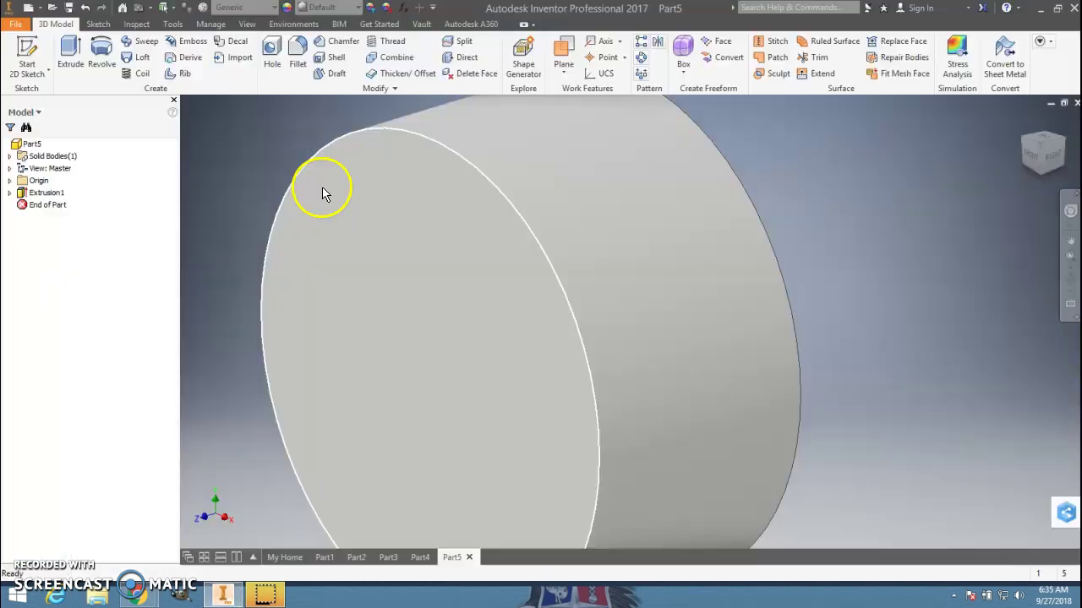
click(49, 73)
click(413, 363)
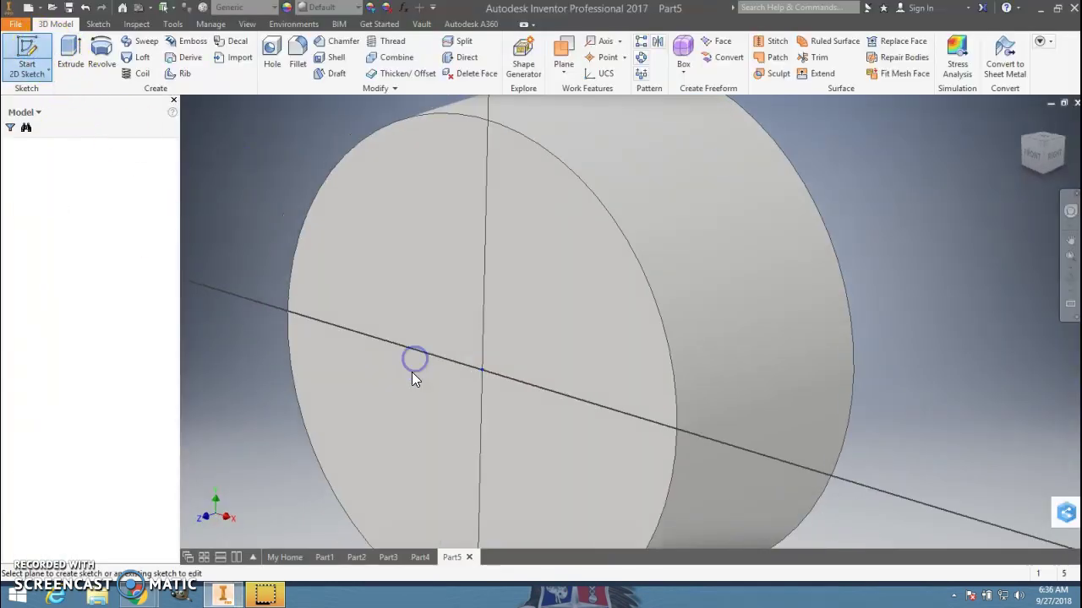
click(102, 51)
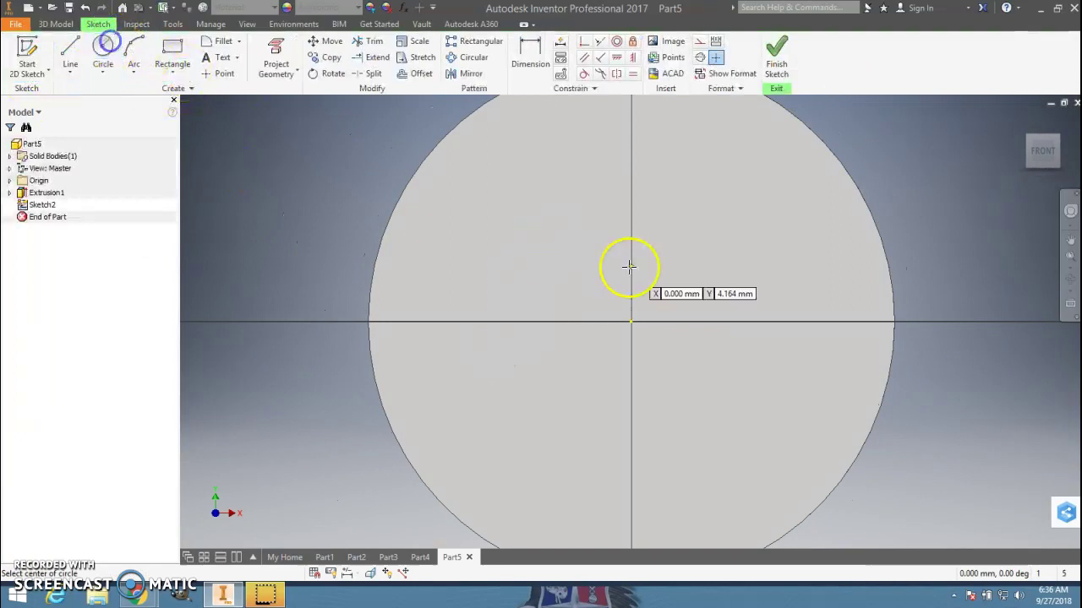
click(631, 322)
key(alt+Tab)
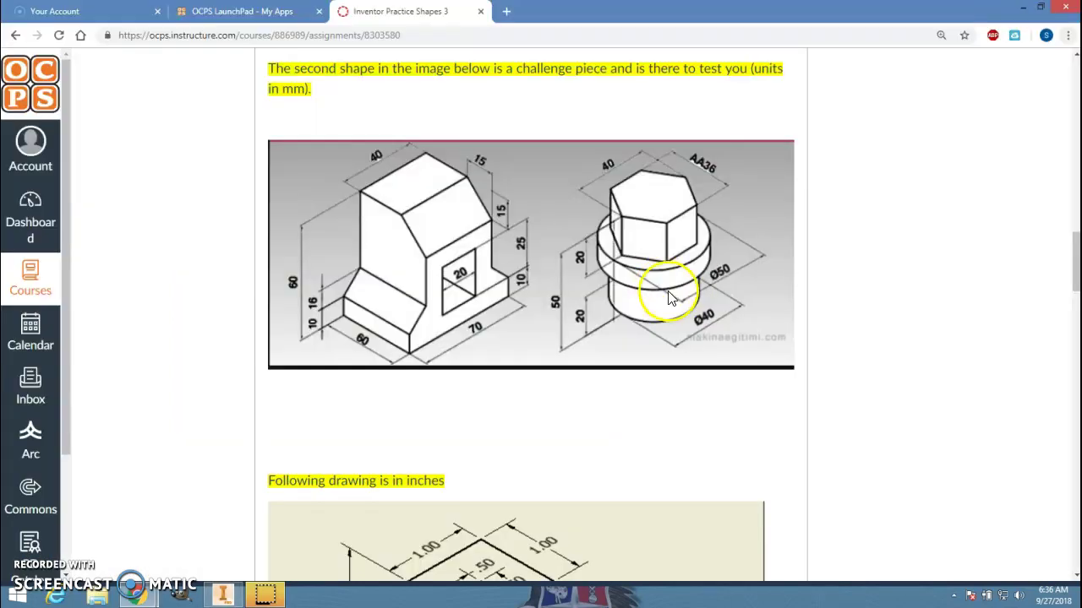
key(alt+Tab)
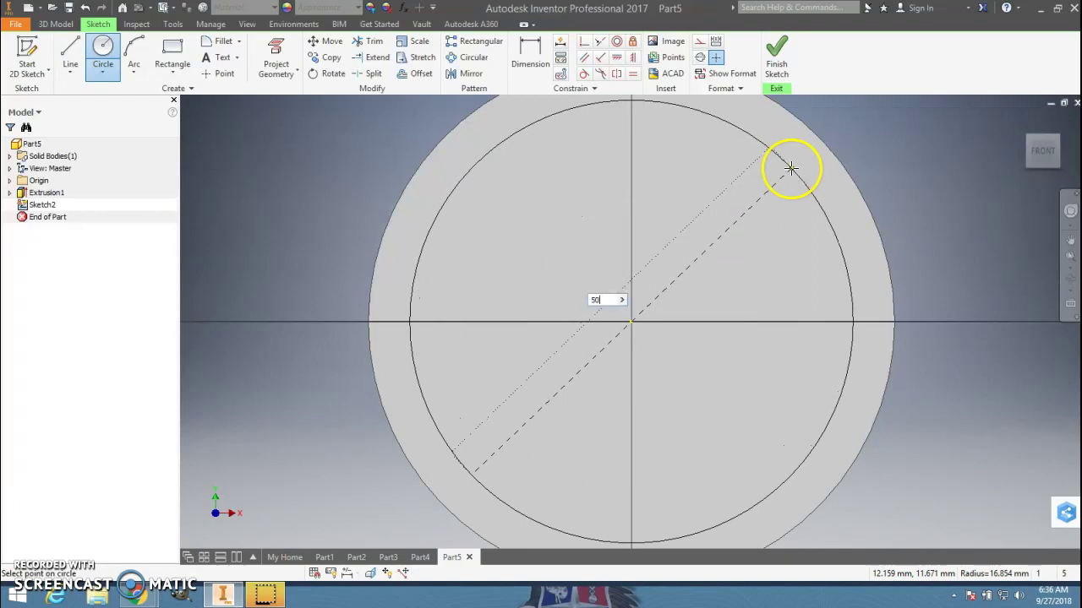
key(Return)
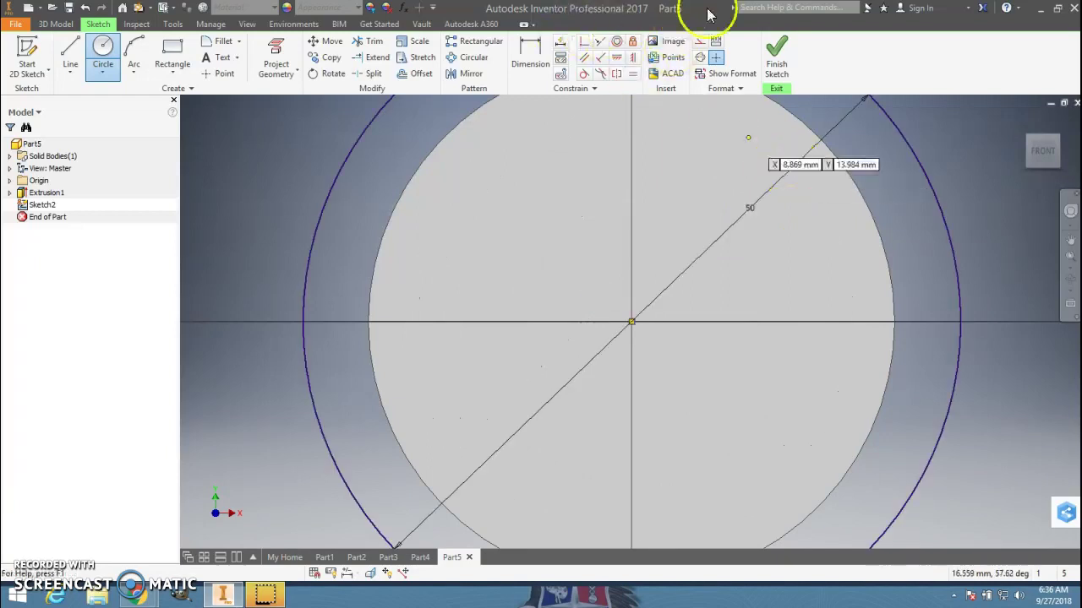
Step: Finish the sketch and extrude the full 50 mm circle outward by 10 mm, joined to the base cylinder as a collar
click(776, 49)
click(76, 66)
key(alt+Tab)
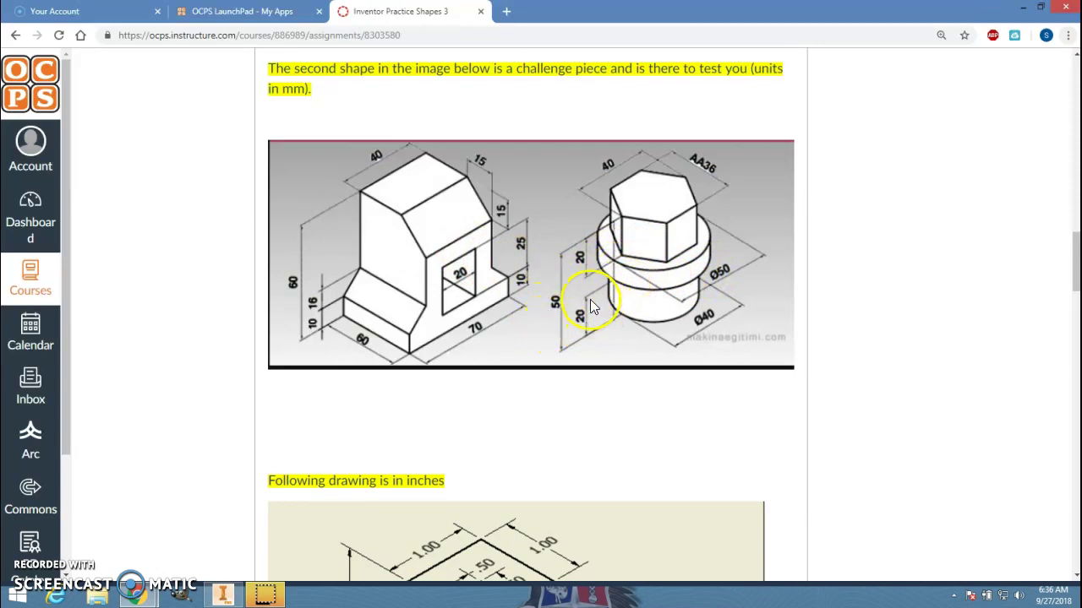
key(alt+Tab)
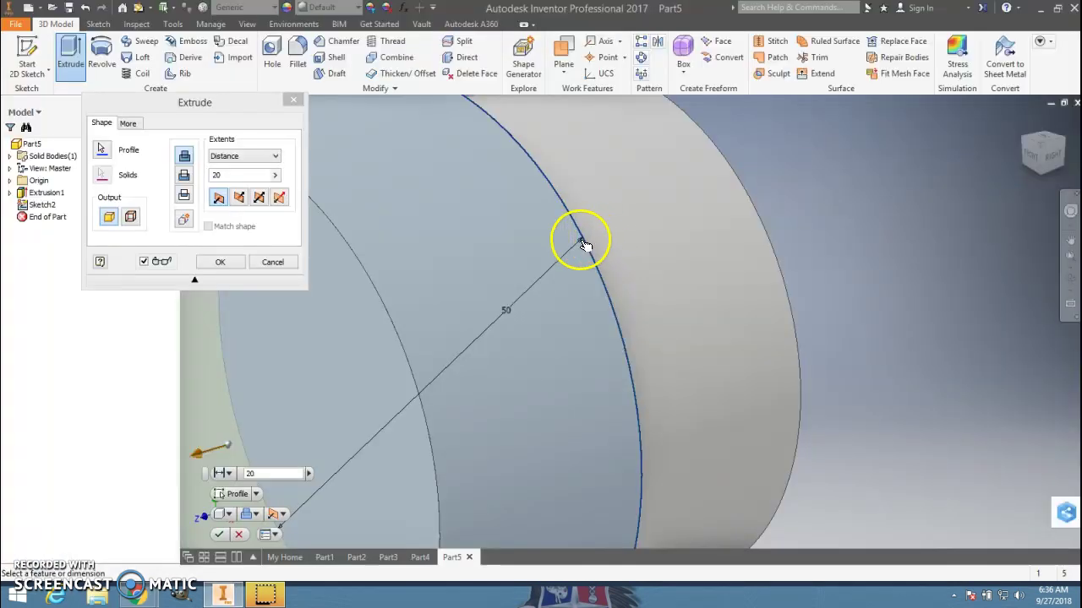
click(233, 175)
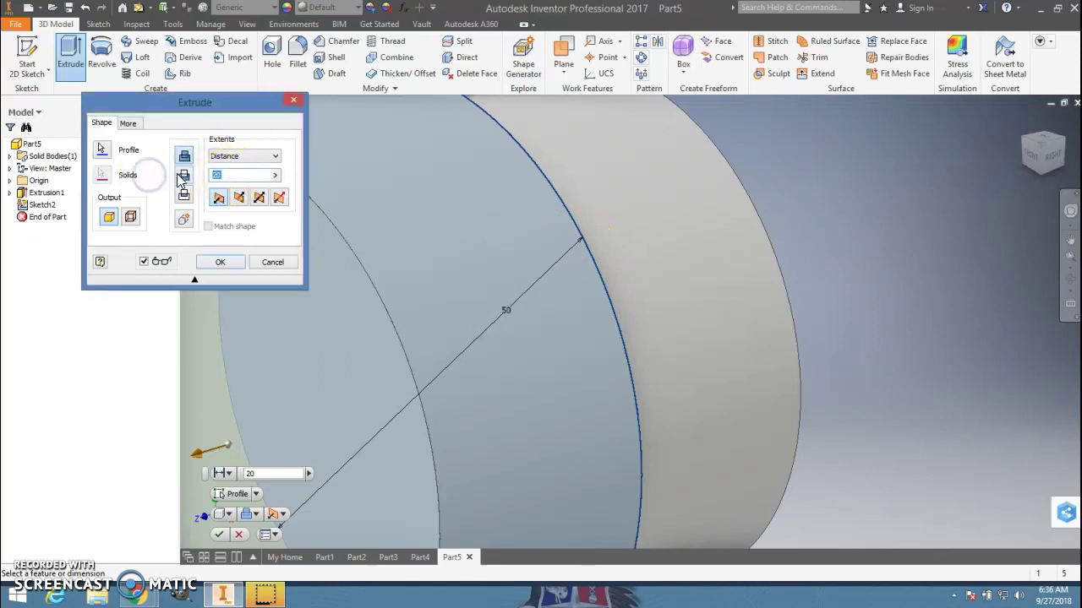
text(10)
key(Return)
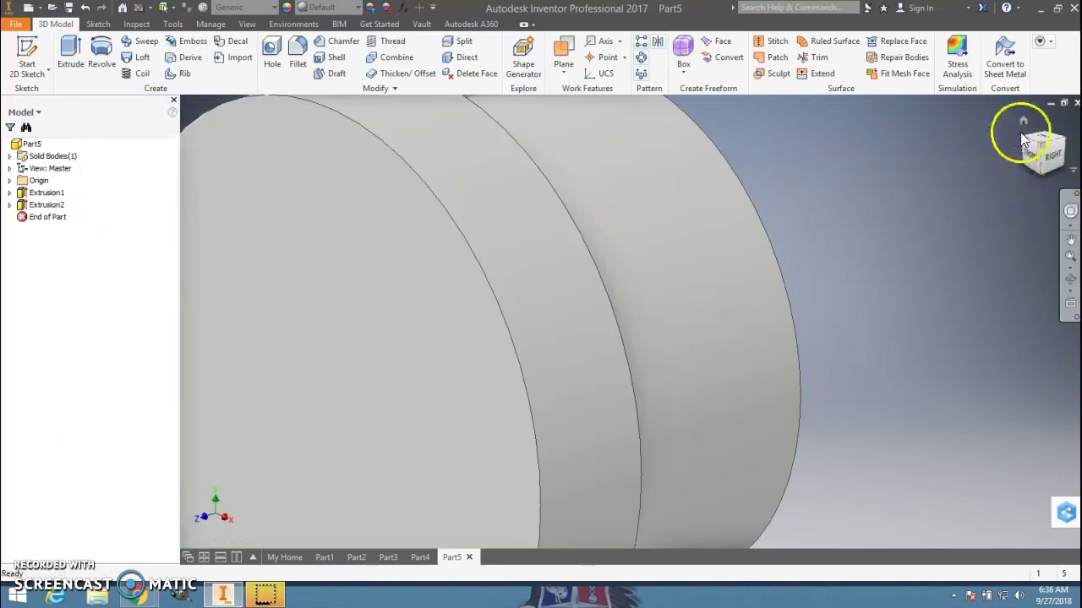
Step: Turn the part upright in an isometric view with the collar on top and set that view as Home
shift+middle_drag(941, 241, 1001, 191)
click(1069, 166)
shift+middle_drag(877, 242, 981, 195)
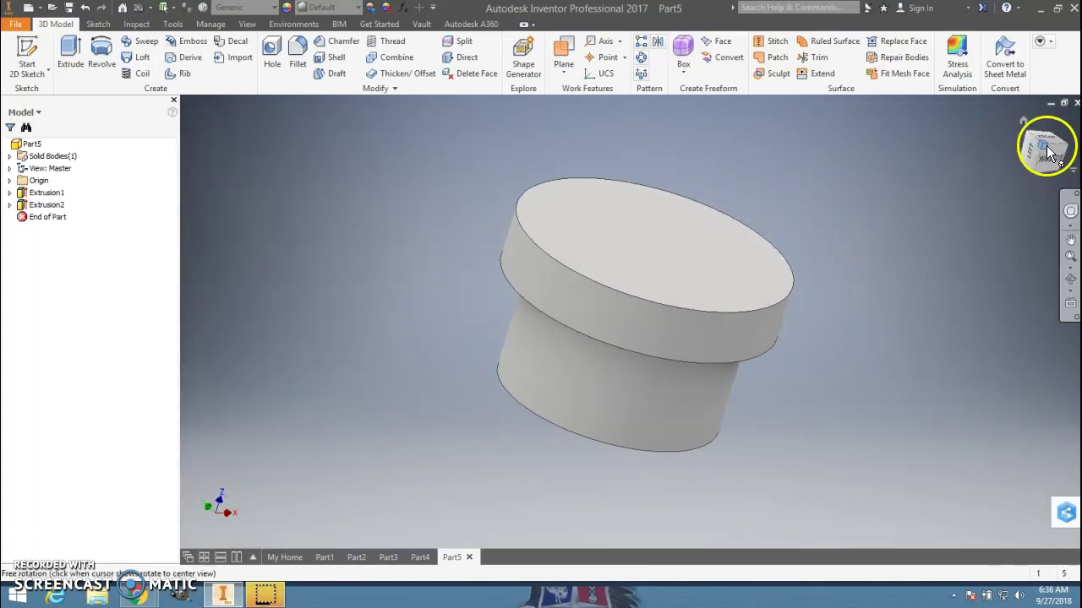
click(1048, 153)
right_click(1024, 123)
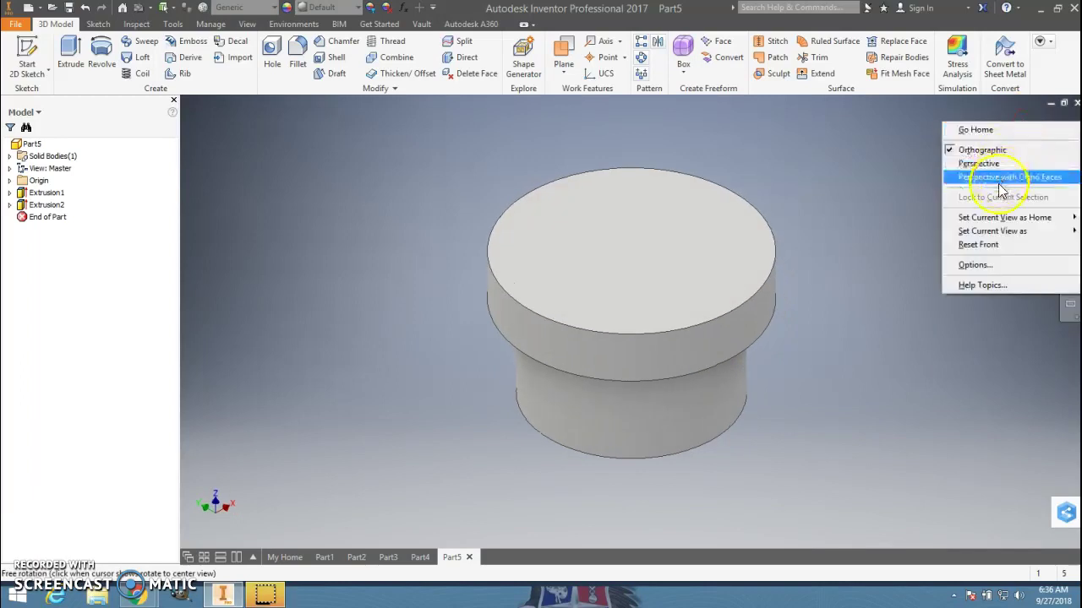
mouse_move(980, 218)
click(918, 219)
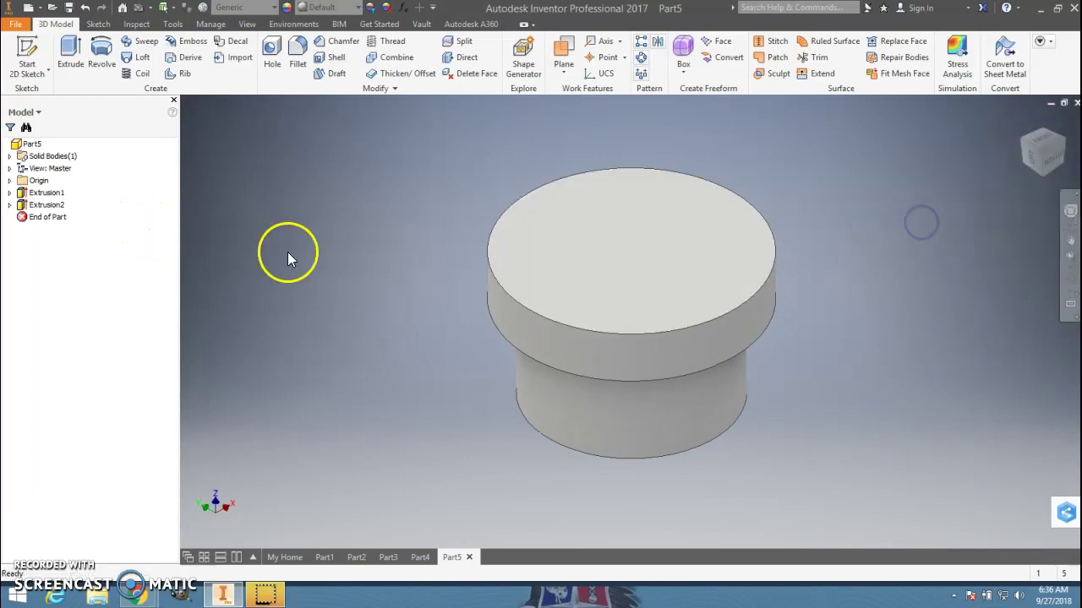
Step: Sketch a six-sided polygon centred on the collar's top face, with its corners about 18 mm from the centre
key(alt+Tab)
key(alt+Tab)
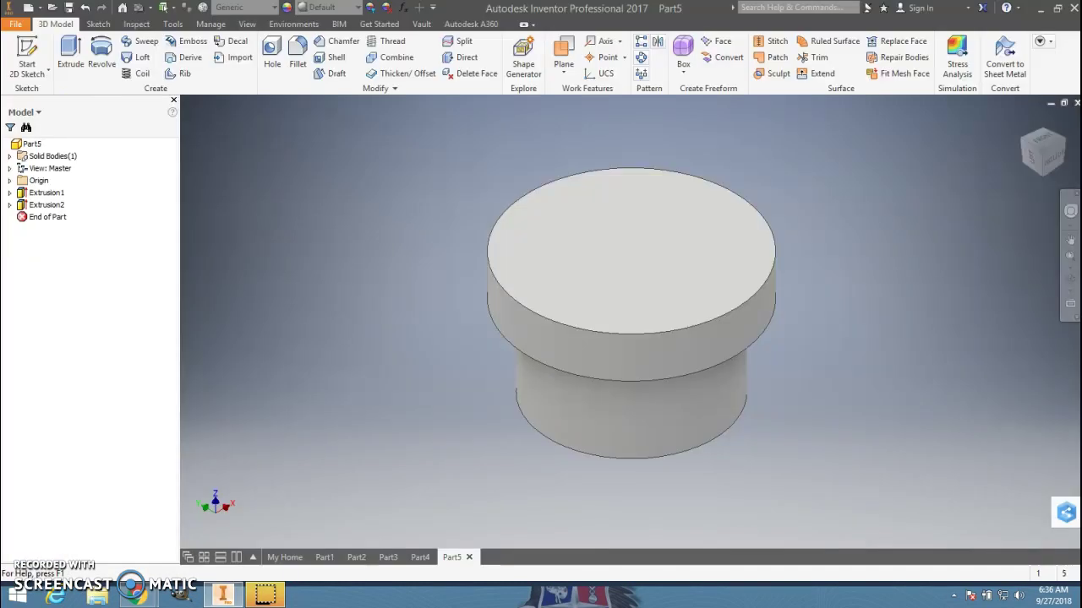
click(629, 218)
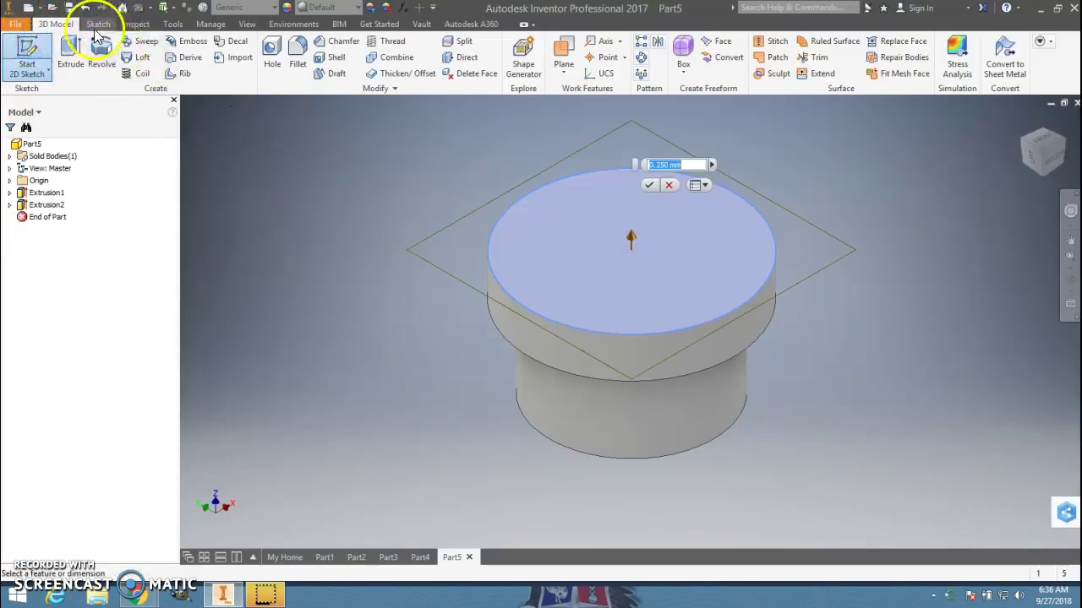
click(669, 185)
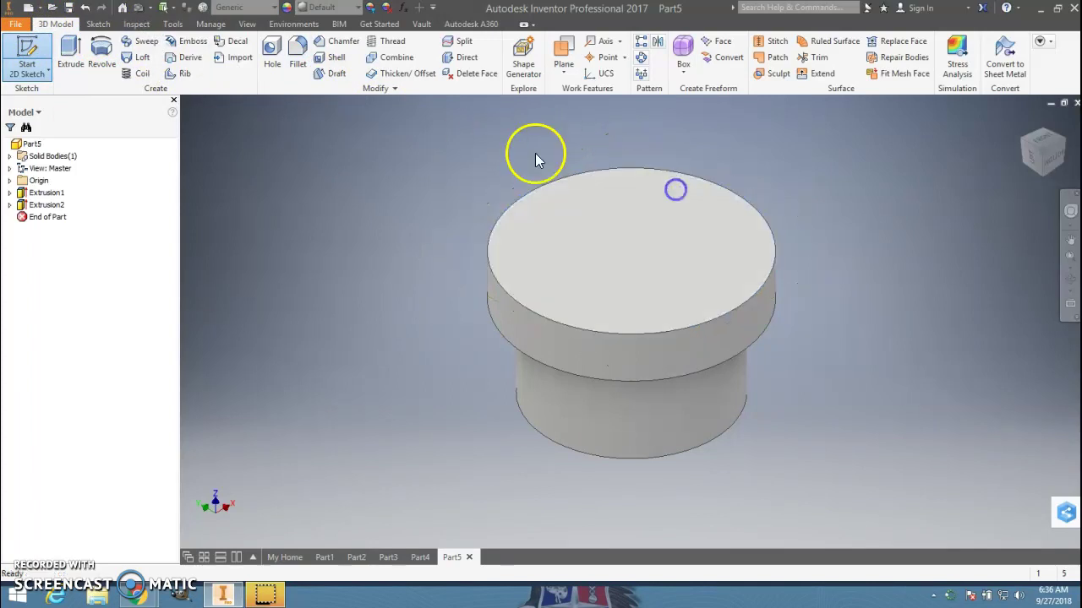
click(25, 71)
click(656, 256)
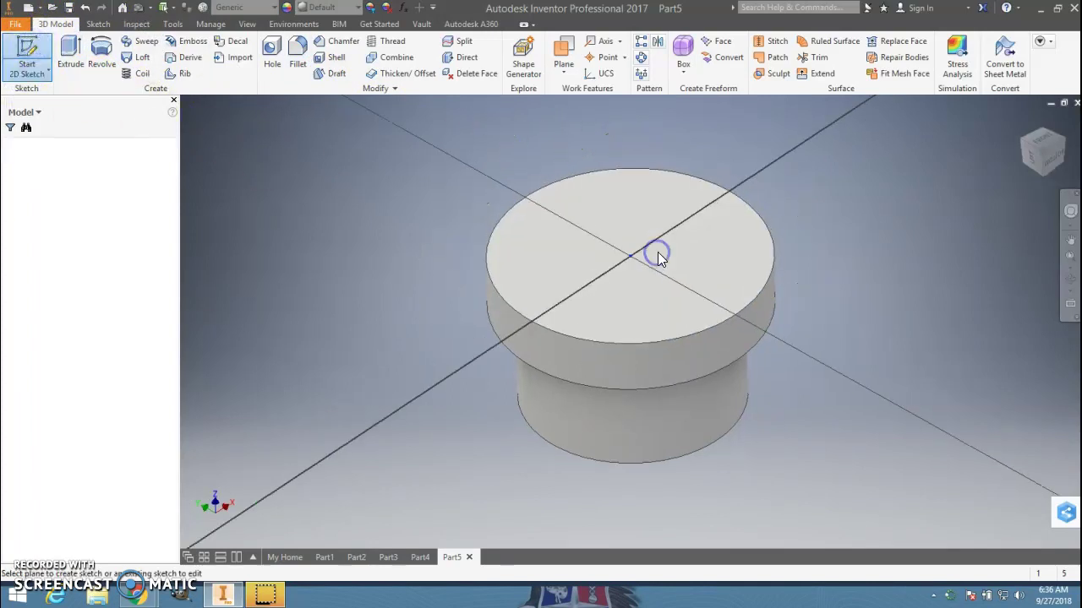
click(103, 59)
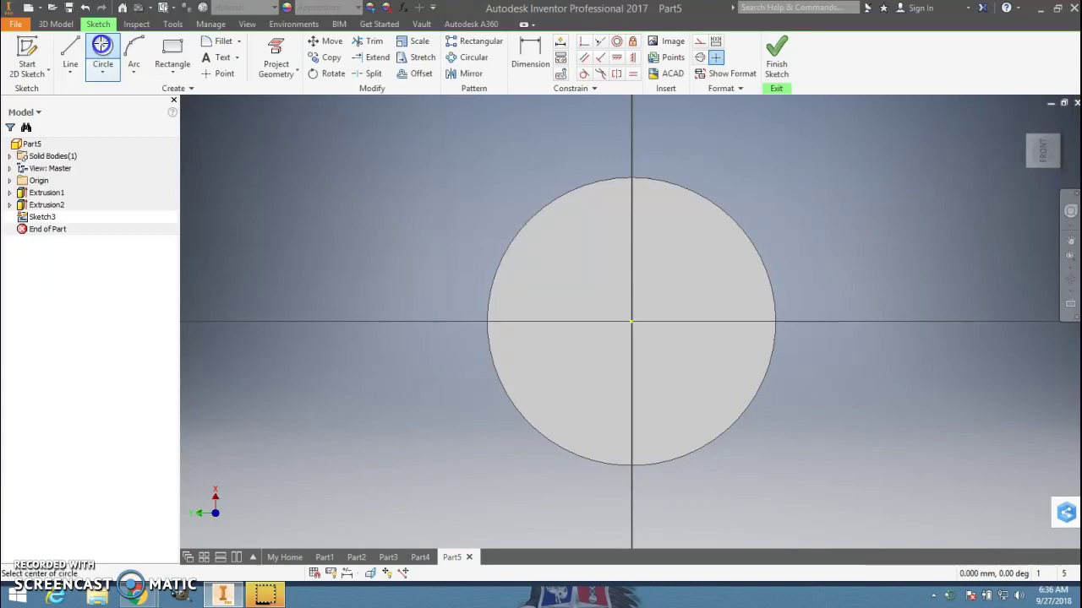
click(171, 68)
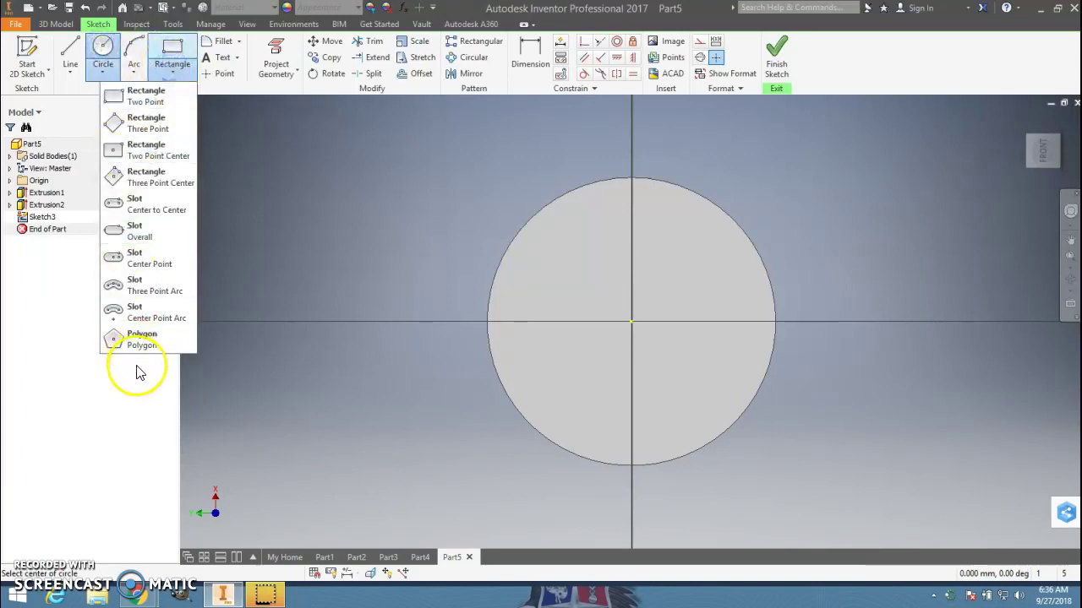
click(135, 338)
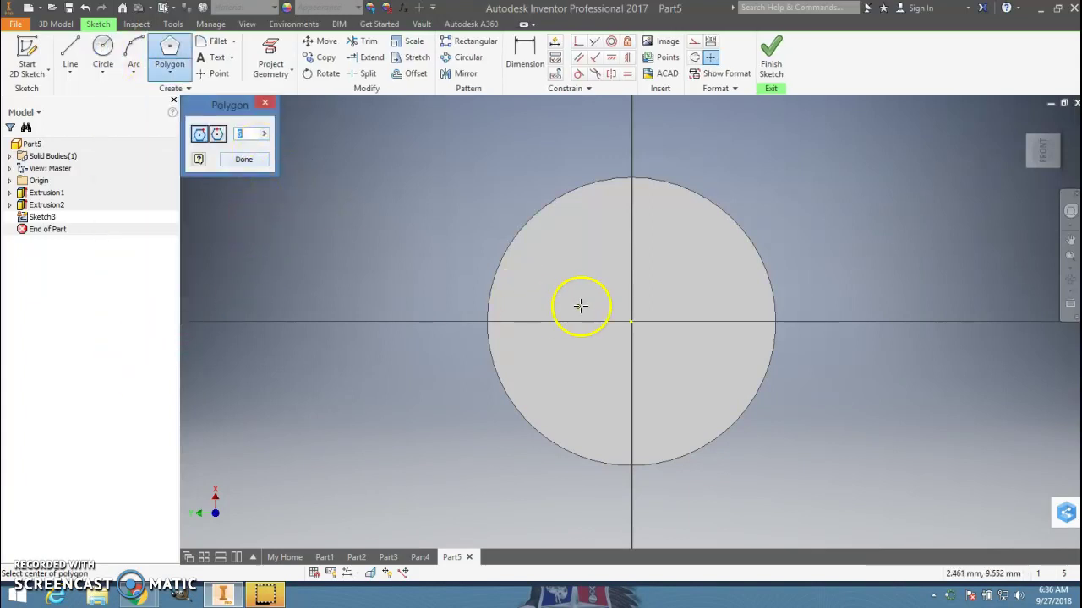
click(631, 322)
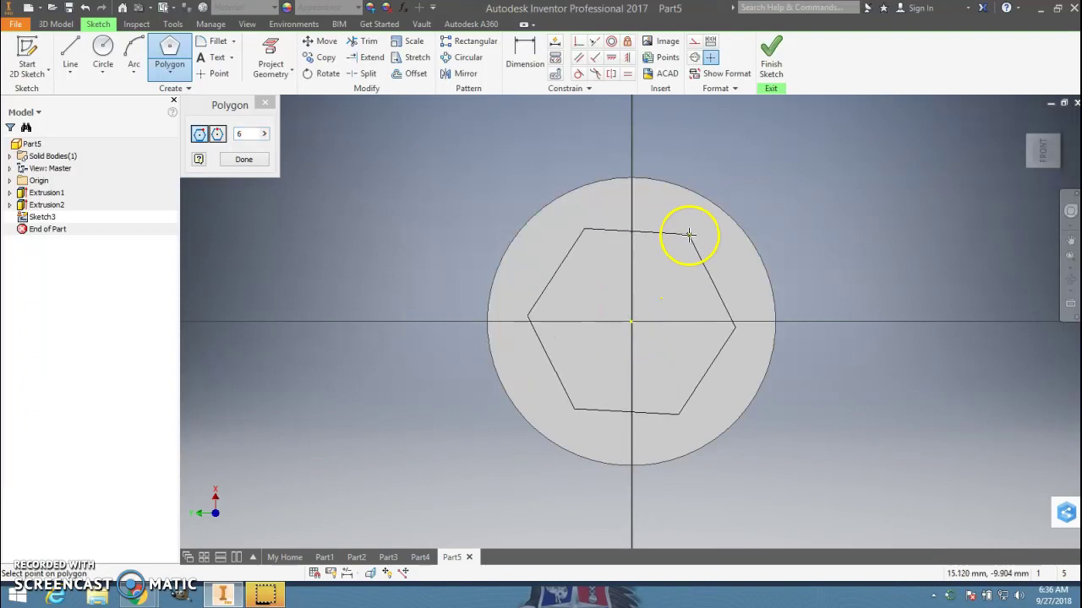
click(689, 234)
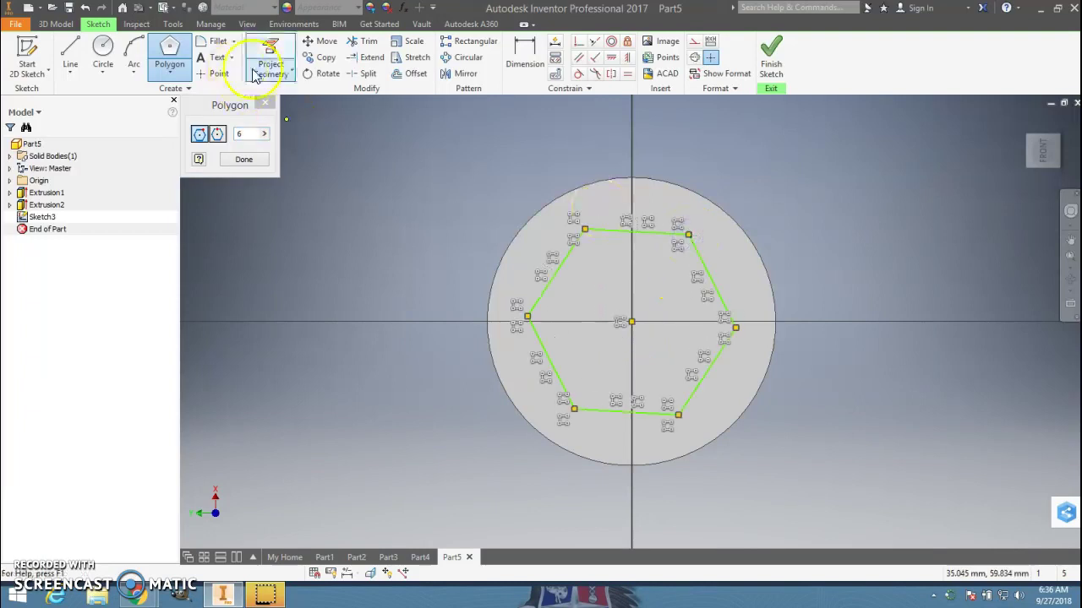
click(251, 169)
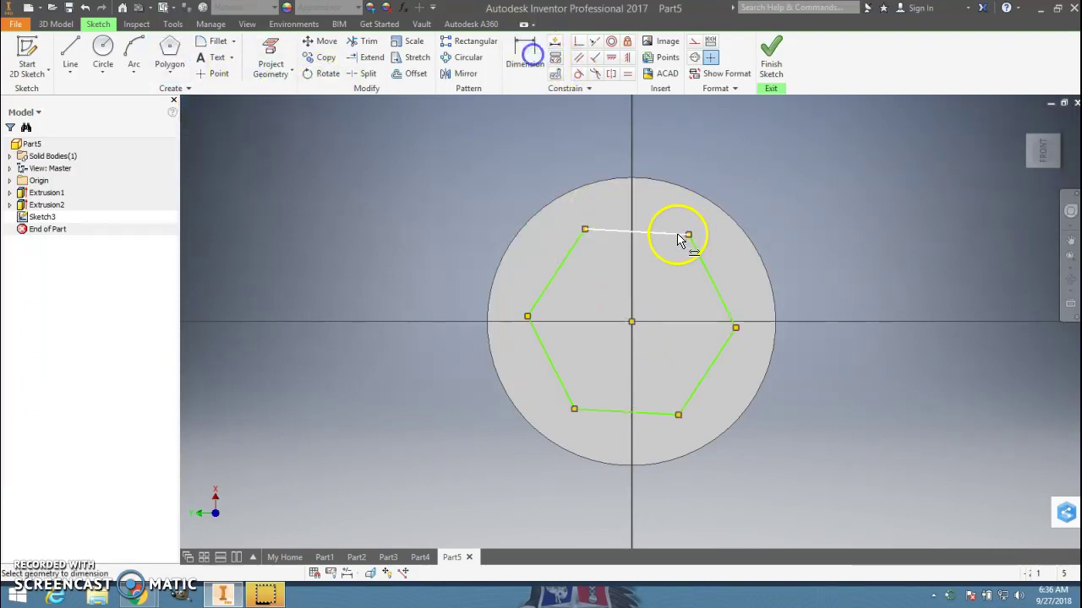
Step: Dimension the vertical distance between the hexagon's upper-right and lower-left corners as 40 mm, using the head width from the reference drawing
key(alt+Tab)
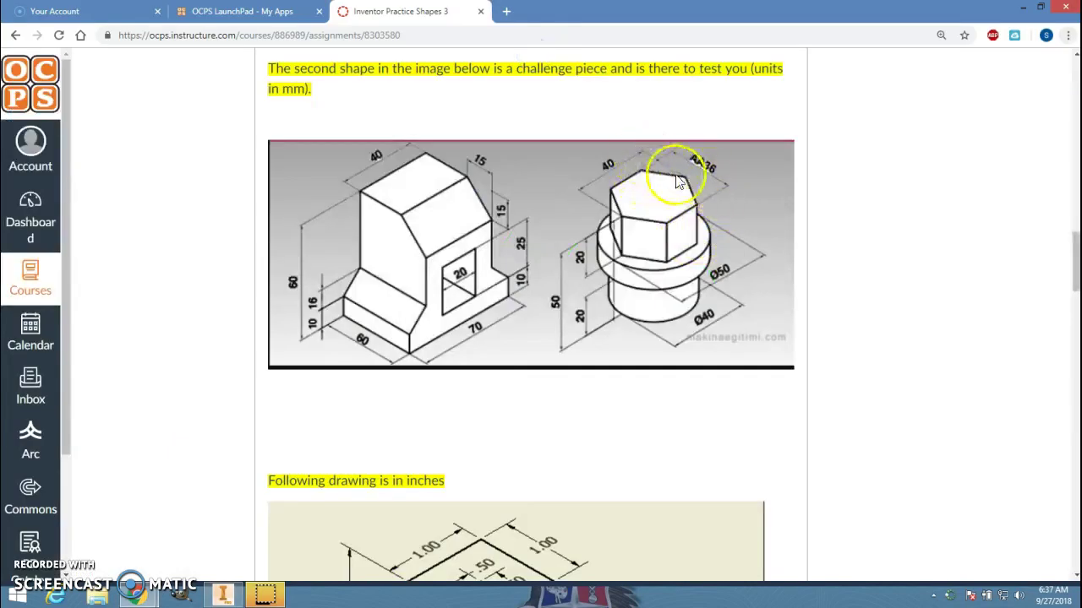
key(alt+Tab)
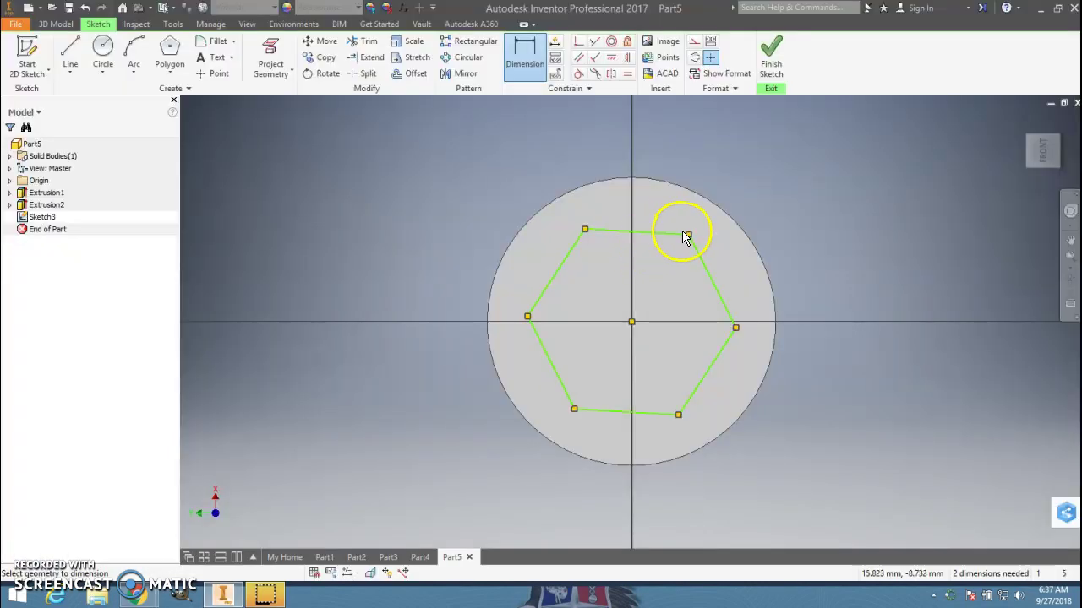
click(575, 405)
key(alt+Tab)
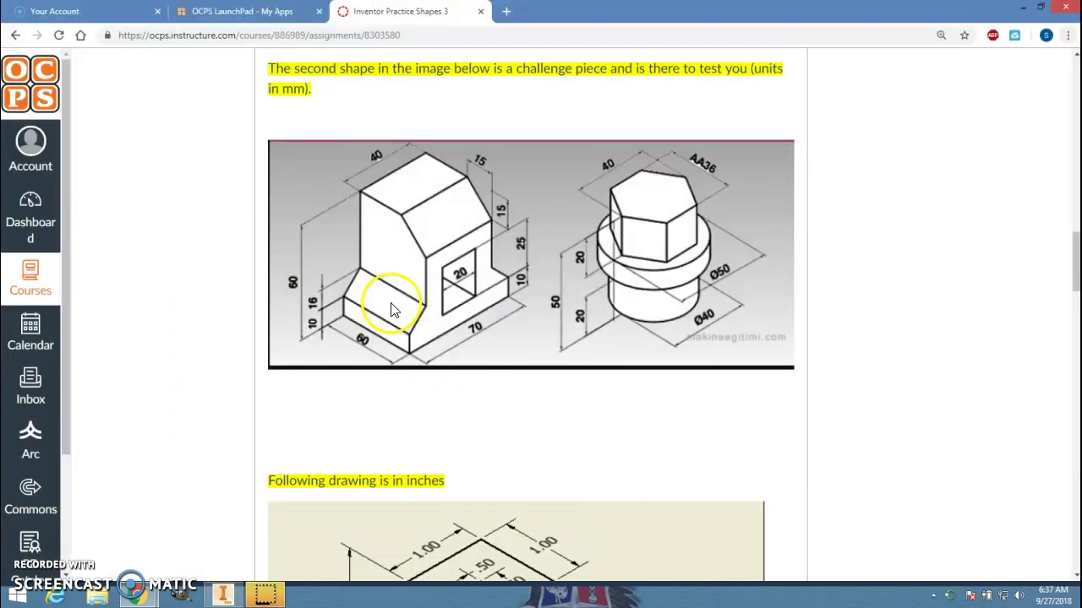
key(alt+Tab)
click(403, 255)
text(40)
key(Return)
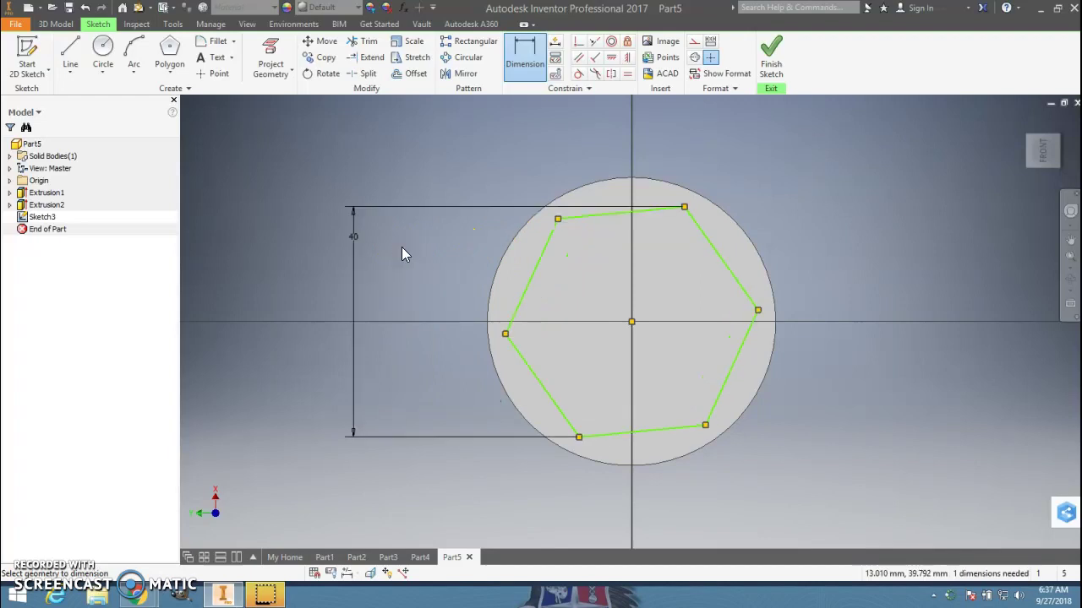
Step: Finish the sketch and extrude the hexagon upward by 20 mm as the head, taking the height from the reference drawing
click(771, 52)
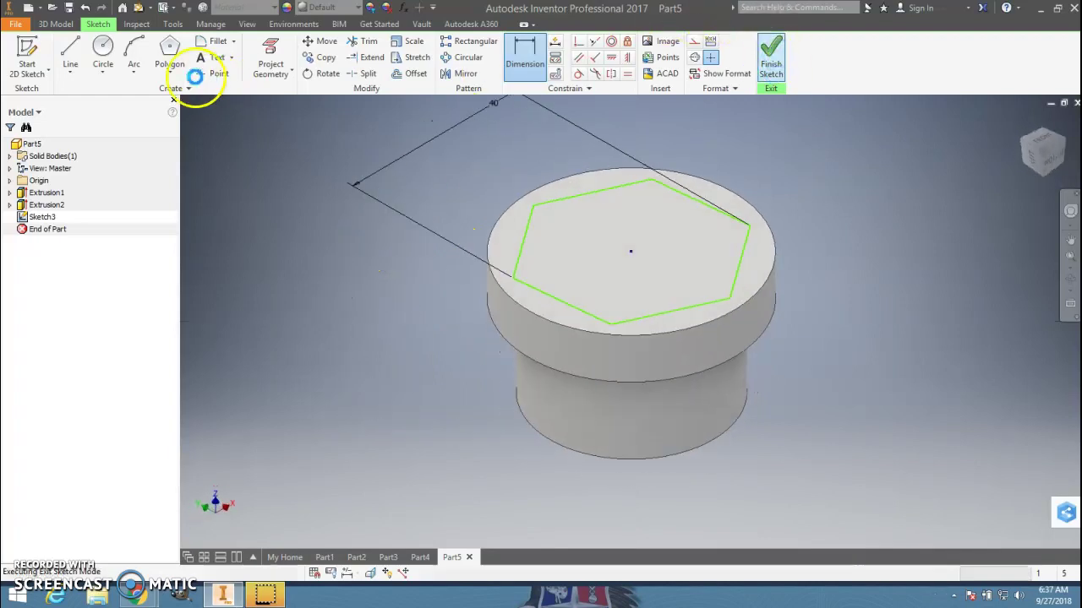
click(73, 53)
key(alt+Tab)
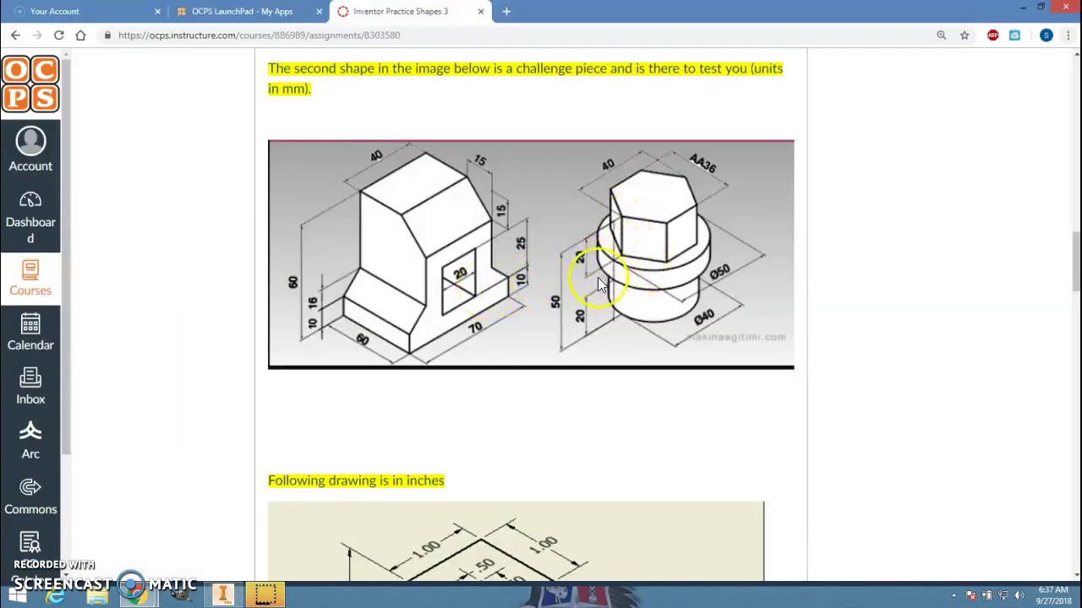
key(alt+Tab)
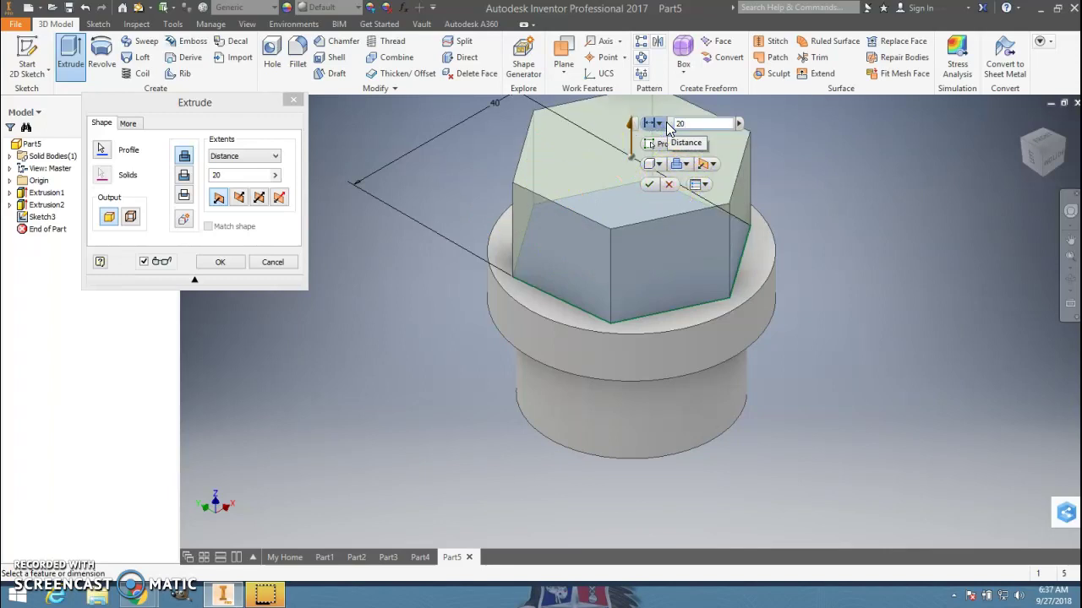
key(Return)
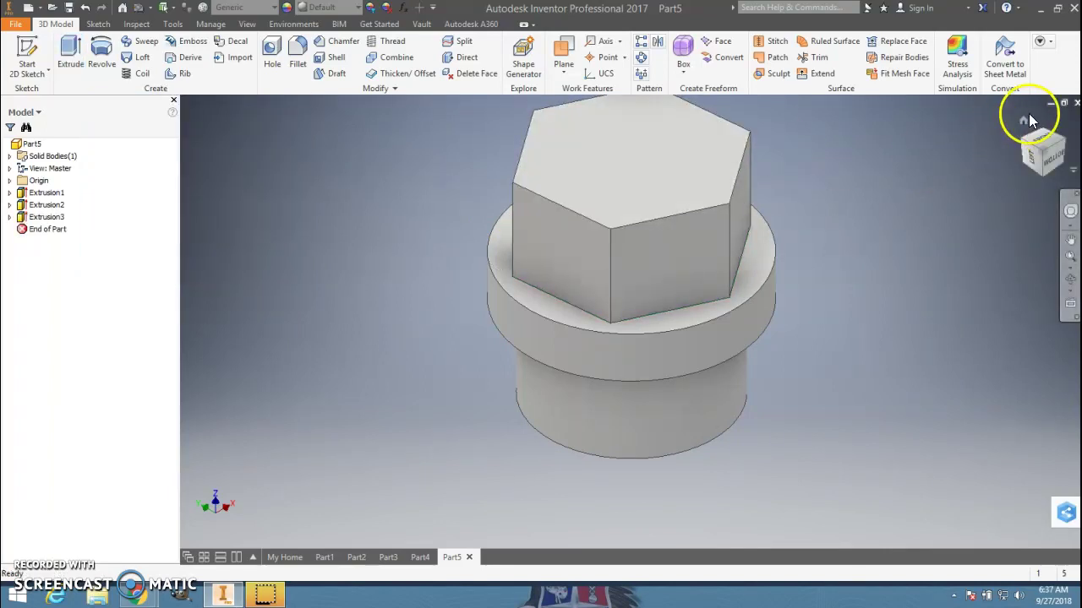
click(1045, 155)
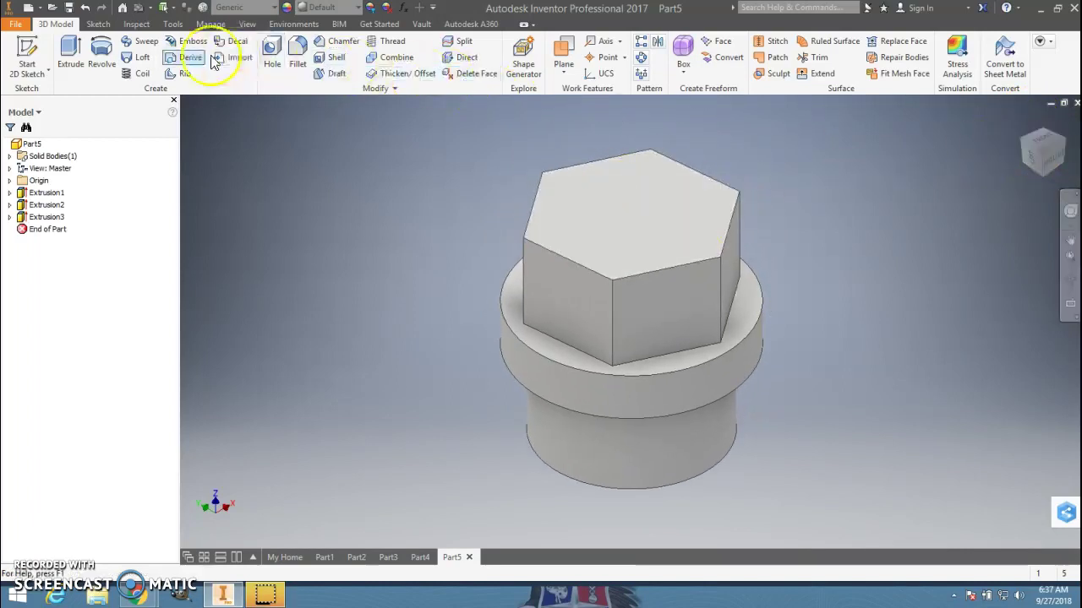